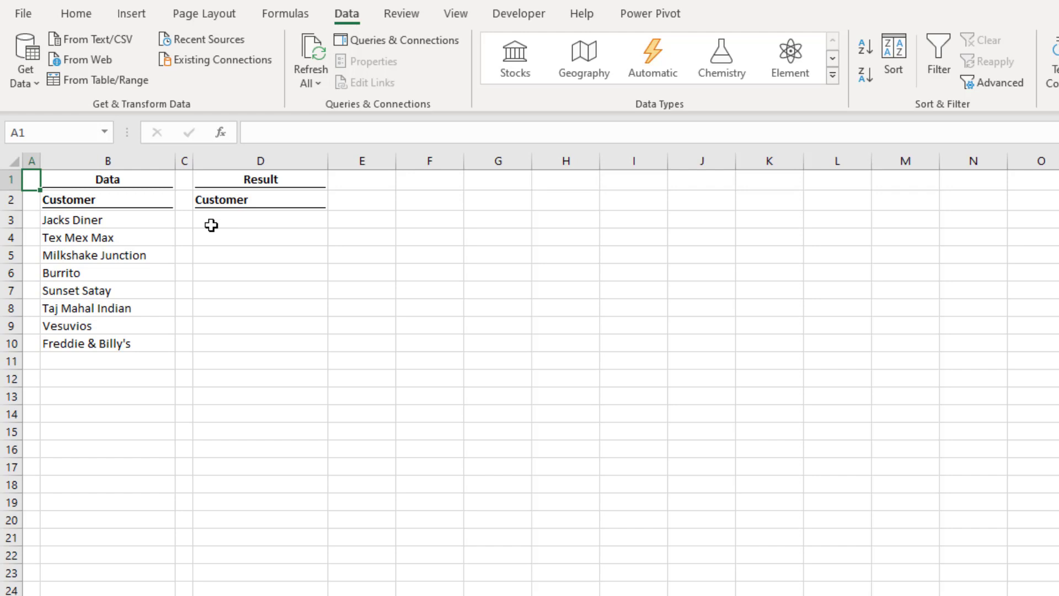
# Enter =FILTER(B3:B10,LEN(B3:B10)>15) in D3 to list customer names longer than 15 characters.
pyautogui.click(211, 226)
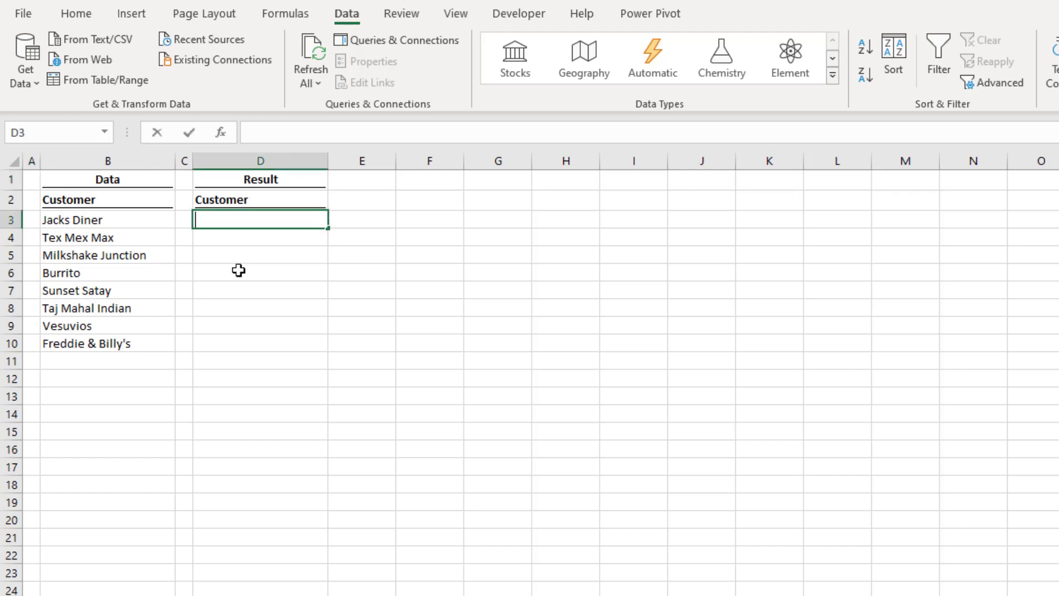
pyautogui.write('=')
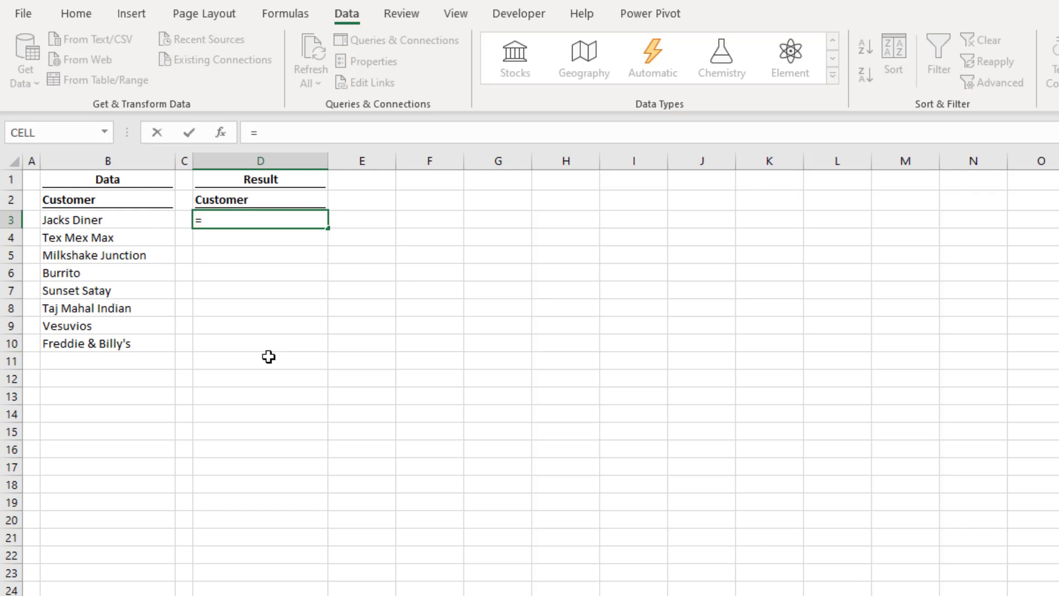
pyautogui.write('FILTER(')
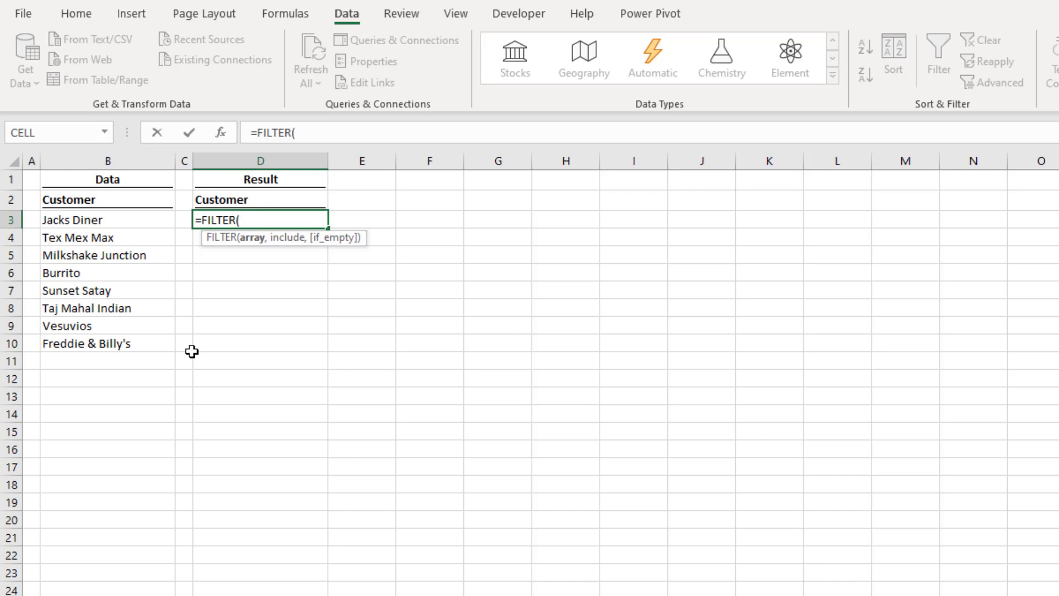
pyautogui.click(137, 221)
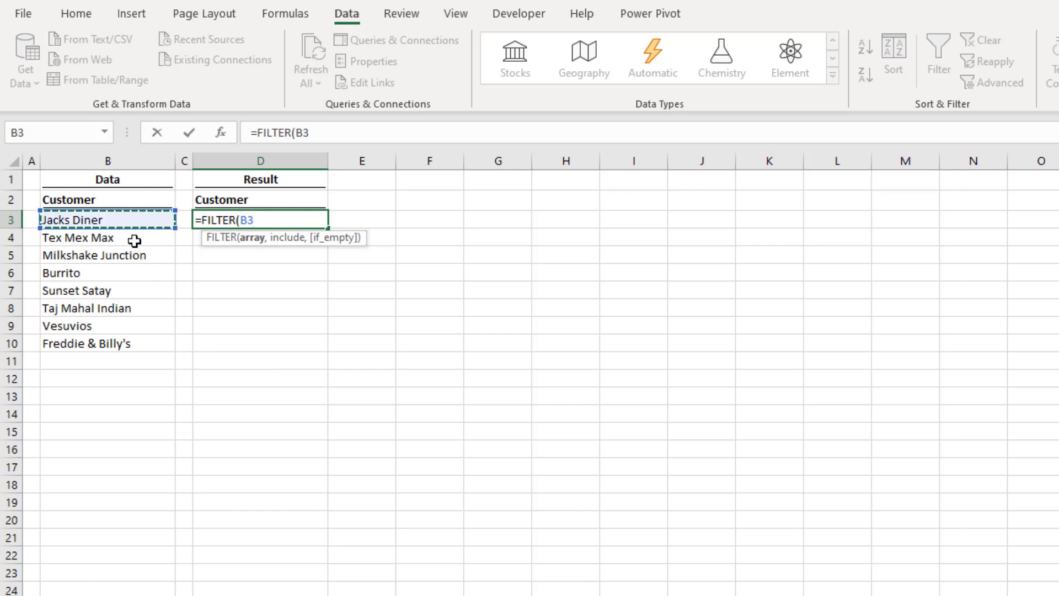
pyautogui.moveTo(137, 221); pyautogui.dragTo(130, 343)
pyautogui.write(',')
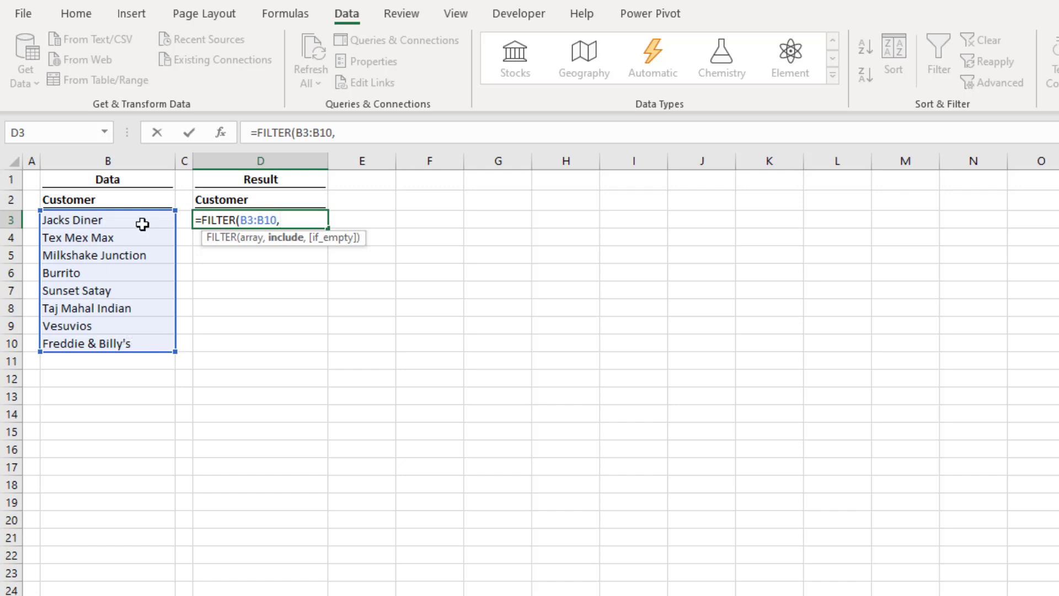
pyautogui.write('LE')
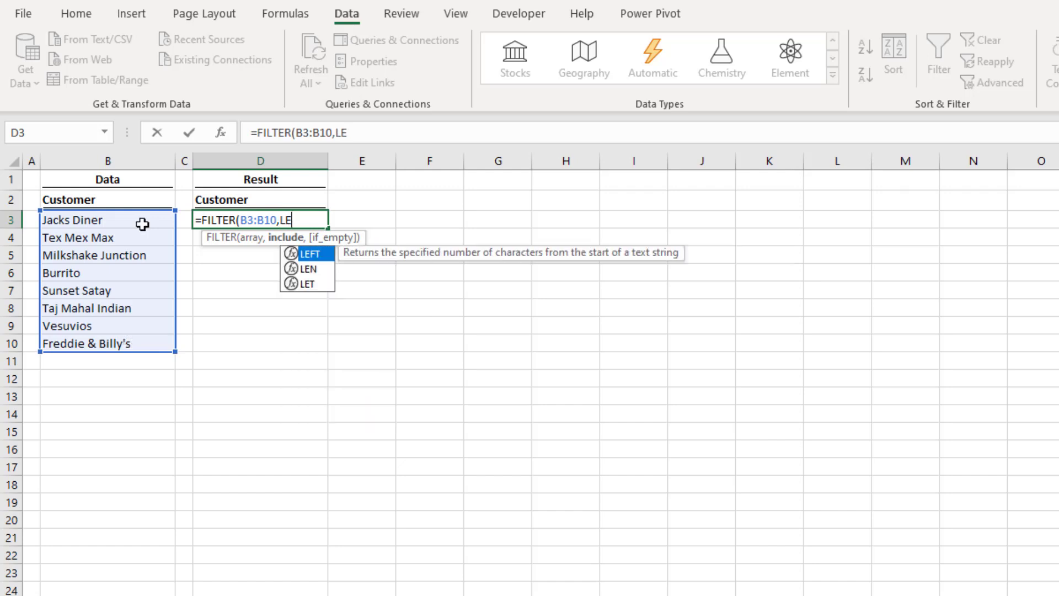
pyautogui.write('N(')
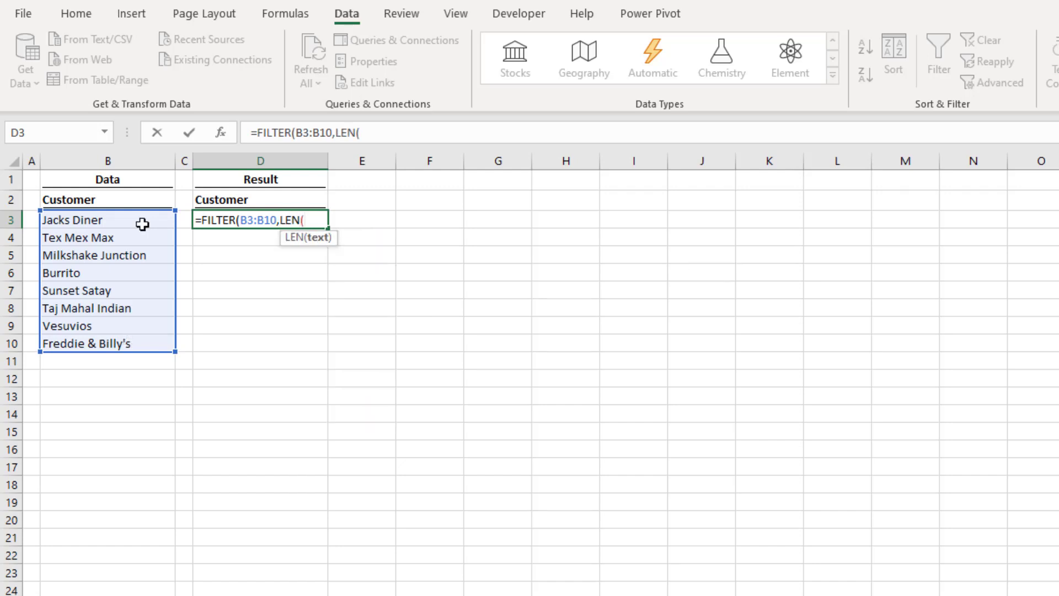
pyautogui.moveTo(142, 221); pyautogui.dragTo(131, 344)
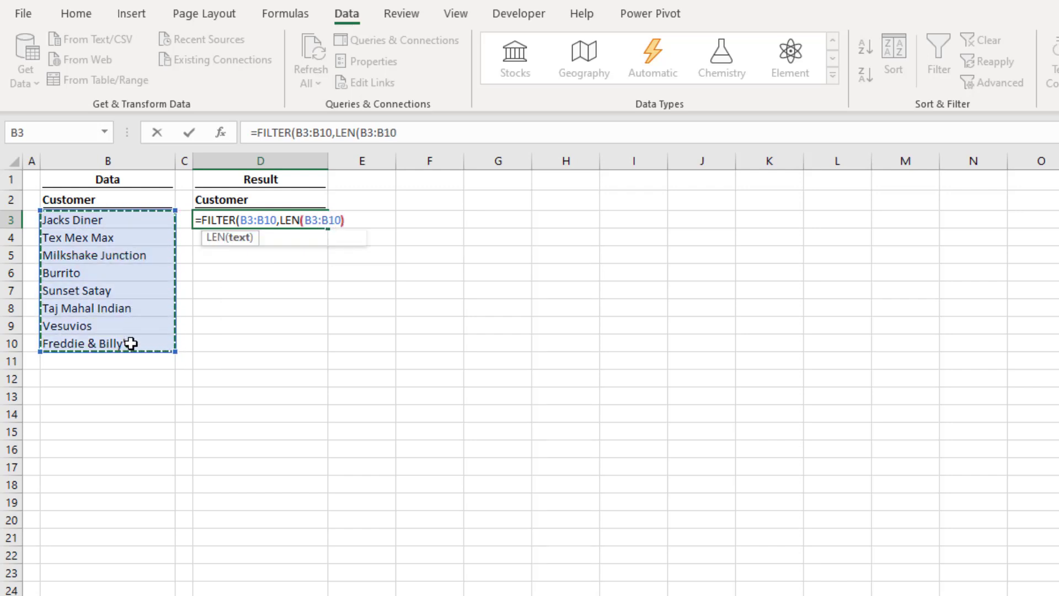
pyautogui.write(')>15')
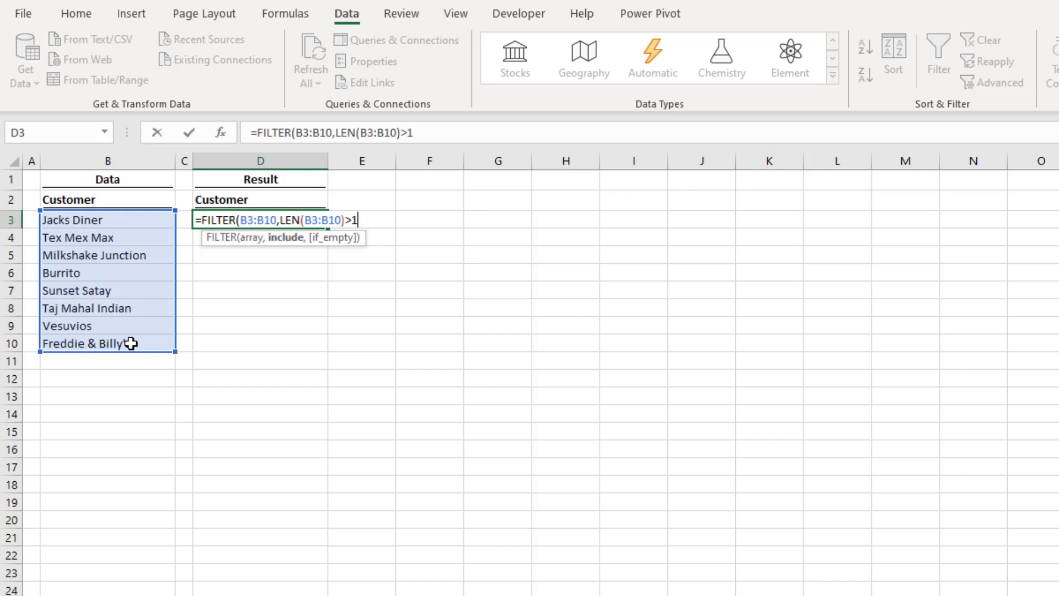
pyautogui.write(')')
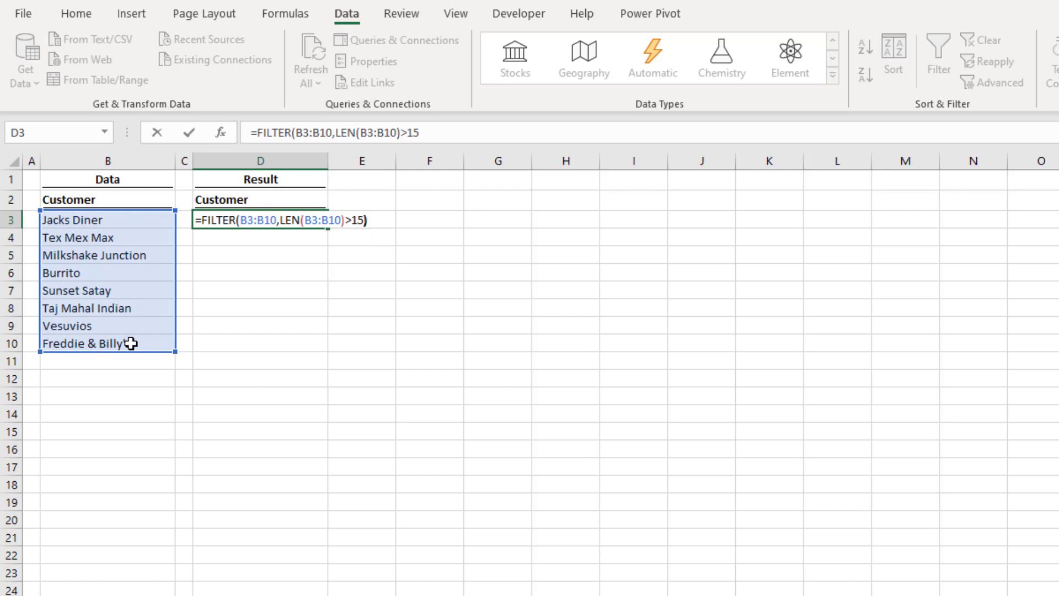
pyautogui.hotkey('ctrl', 'Return')
pyautogui.press('Return')
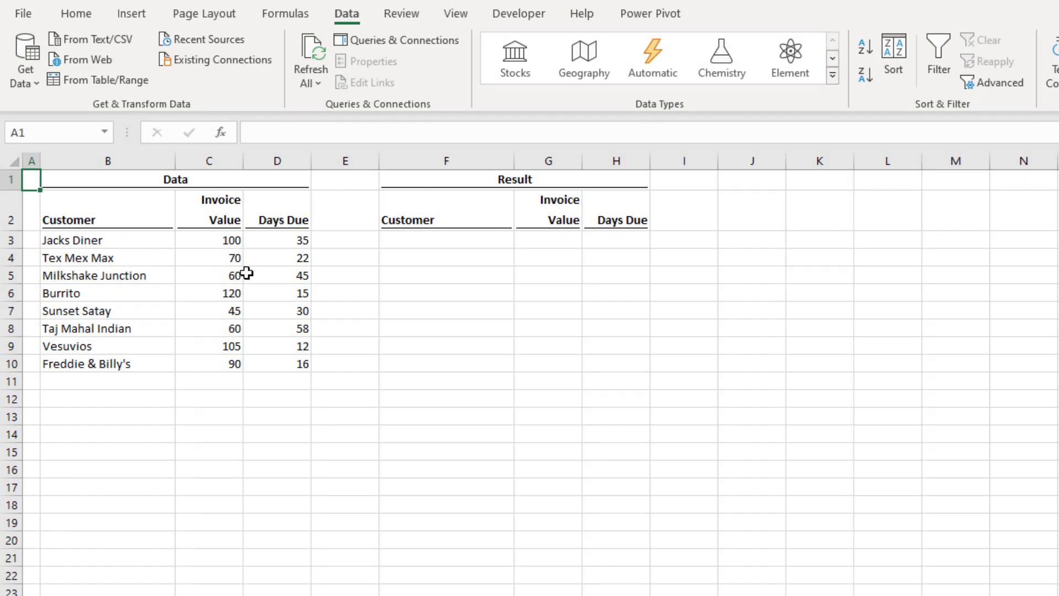
# Enter =FILTER(B3:D10,C3:C10>100) in F3, returning the Burrito and Vesuvios rows.
pyautogui.doubleClick(407, 243)
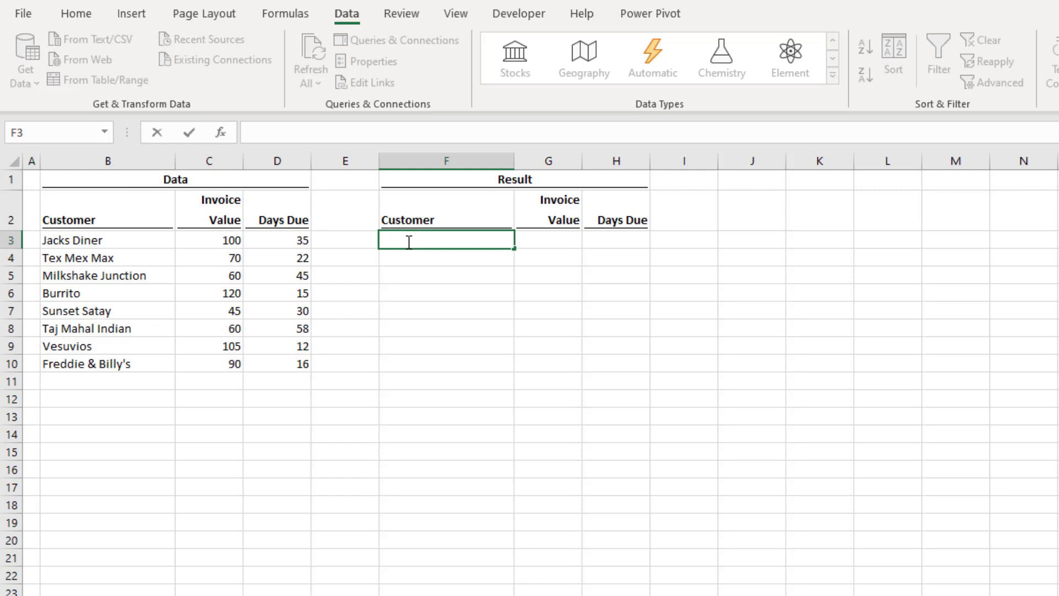
pyautogui.write('=')
pyautogui.write('FILTER')
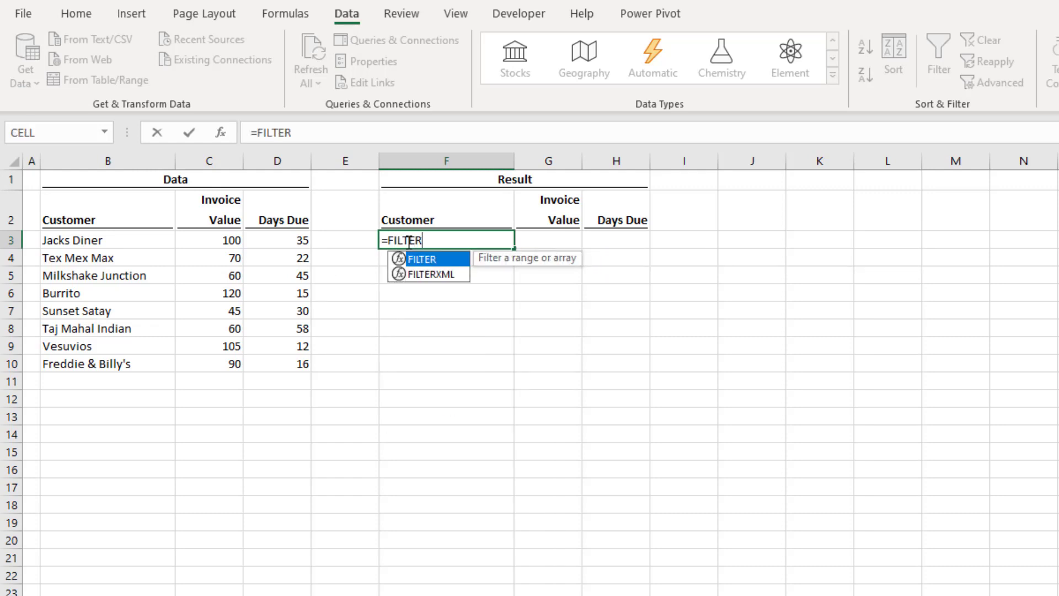
pyautogui.write('(')
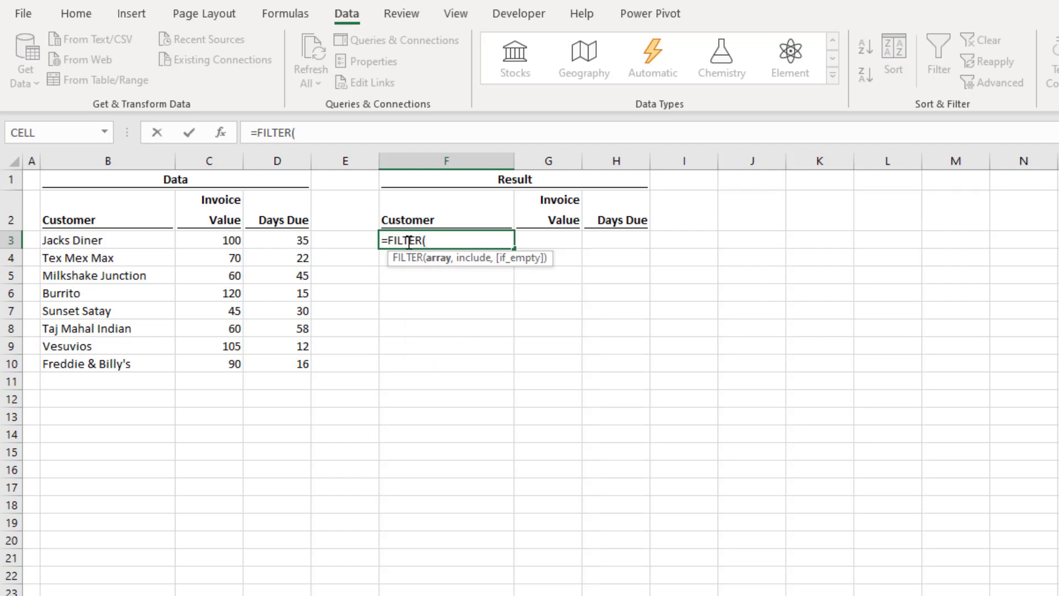
pyautogui.click(82, 243)
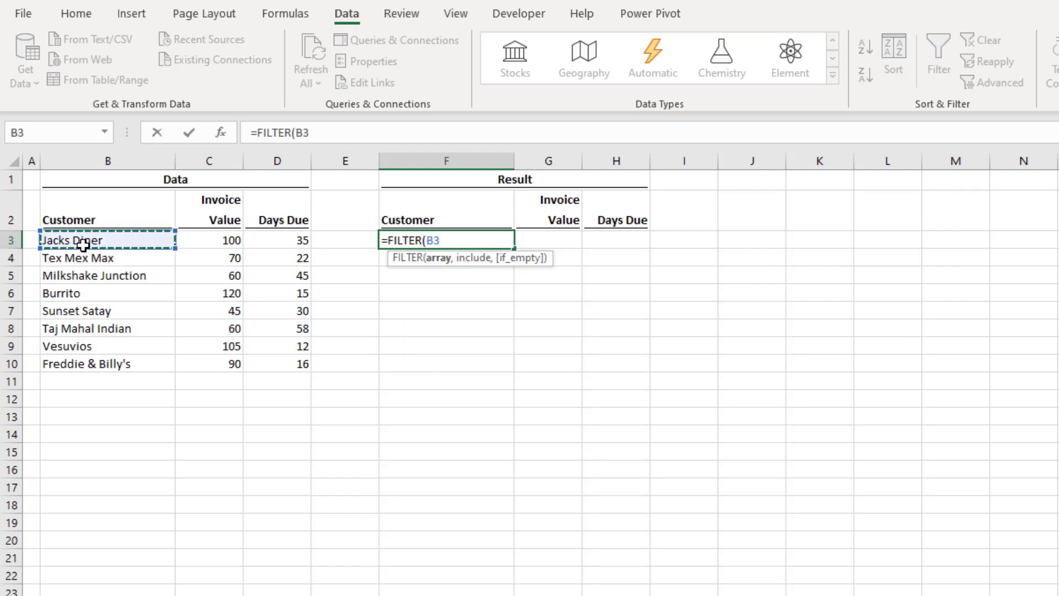
pyautogui.moveTo(83, 242); pyautogui.dragTo(277, 366)
pyautogui.write(',')
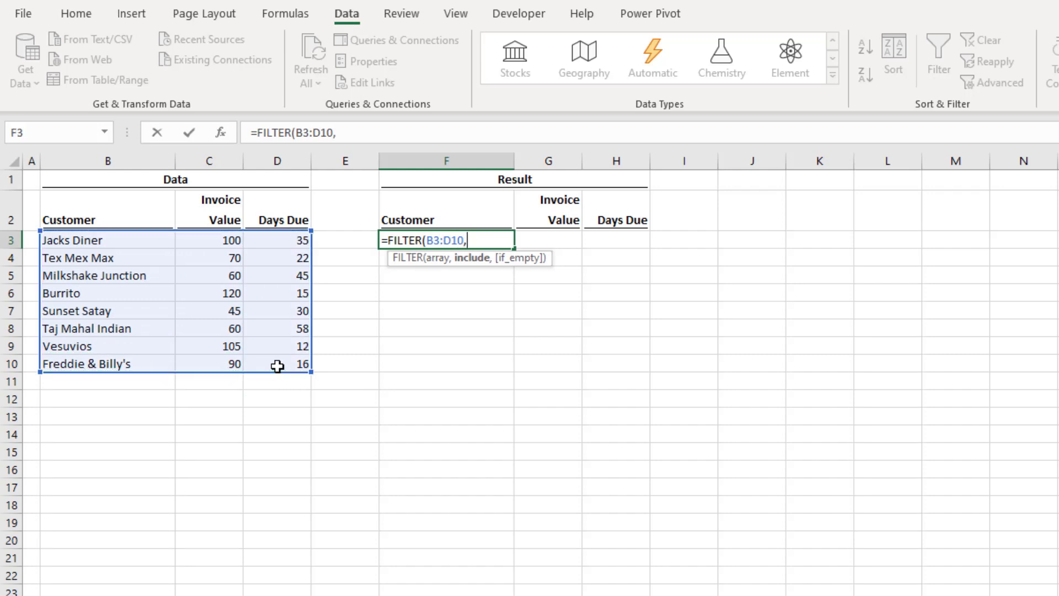
pyautogui.moveTo(211, 240); pyautogui.dragTo(225, 366)
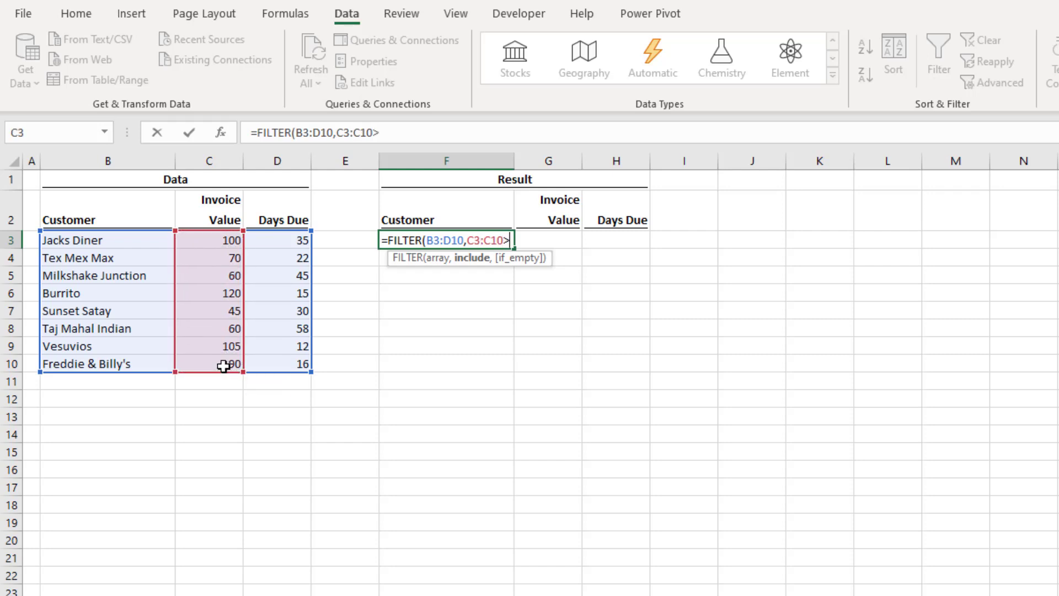
pyautogui.write('>10')
pyautogui.write('0)')
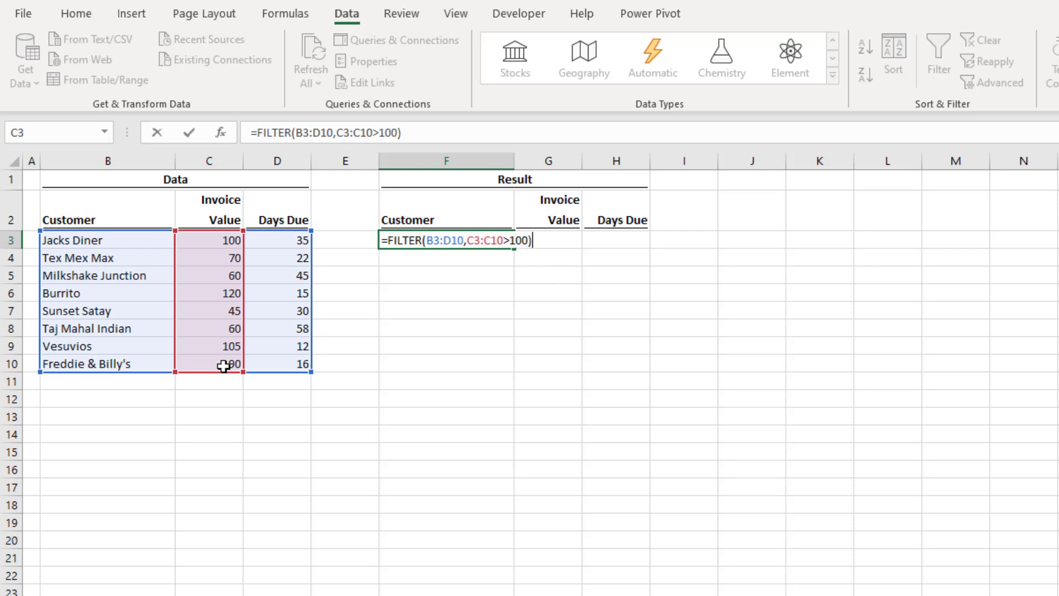
pyautogui.press('Return')
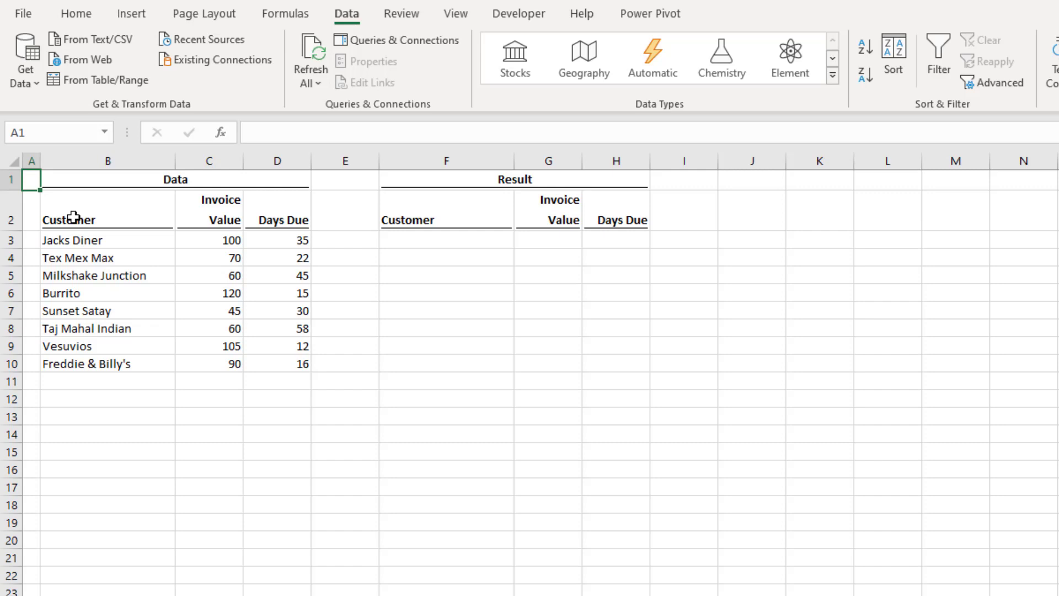
# Enter =FILTER(B3:D10,C3:C10>200) in F3, which yields a #CALC! error since no invoice qualifies.
pyautogui.doubleClick(420, 239)
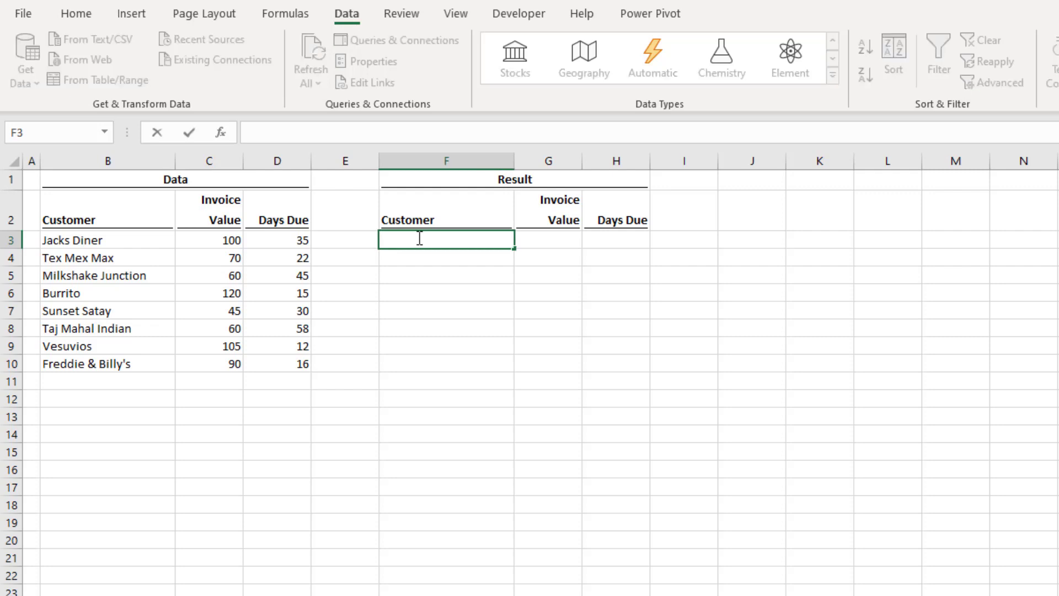
pyautogui.write('=F')
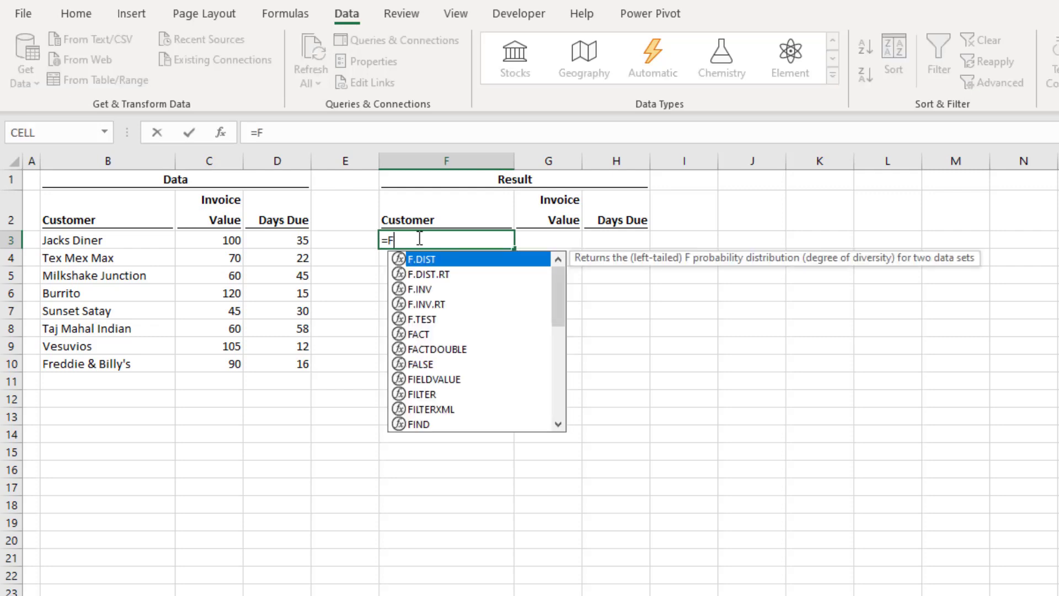
pyautogui.write('ILTER(')
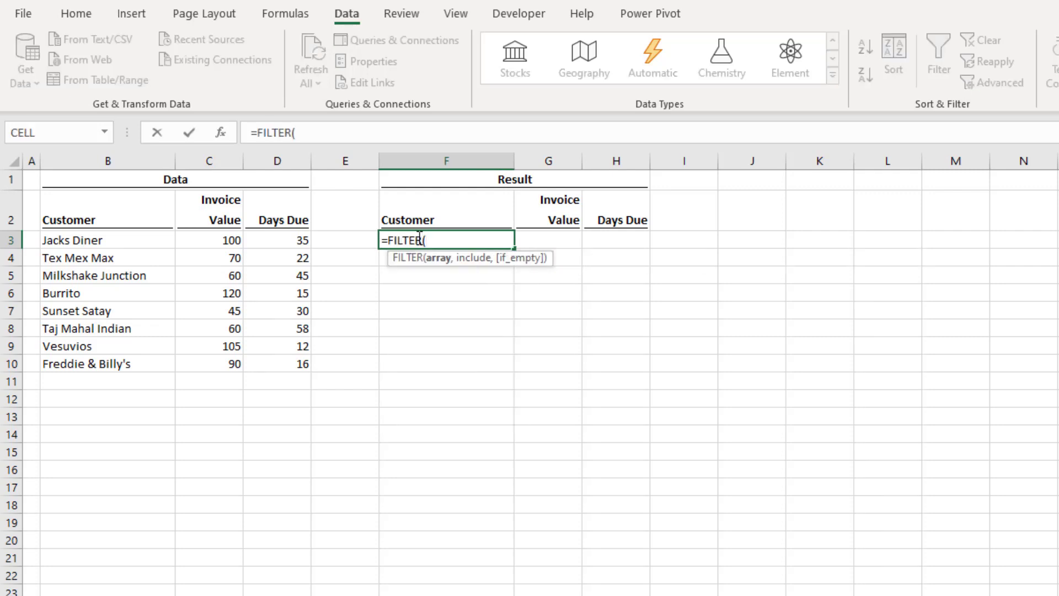
pyautogui.moveTo(107, 240); pyautogui.dragTo(287, 365)
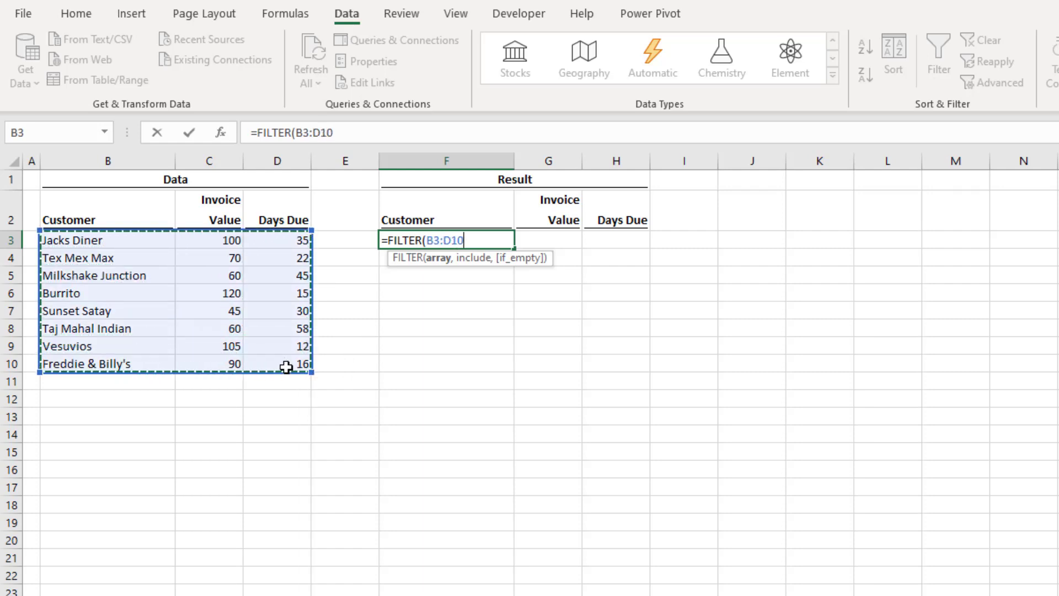
pyautogui.write(',')
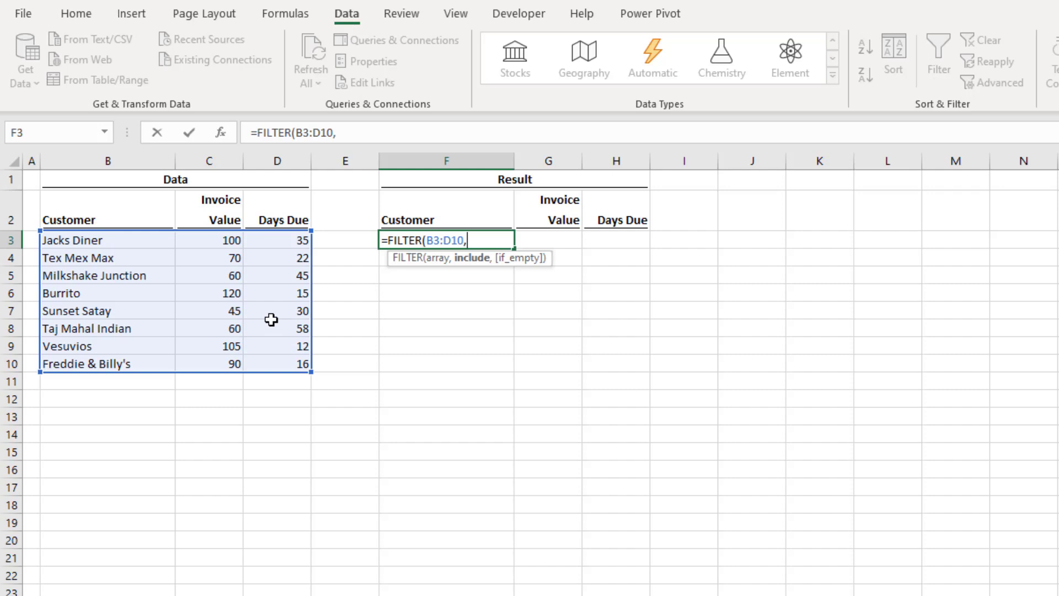
pyautogui.moveTo(209, 241); pyautogui.dragTo(214, 364)
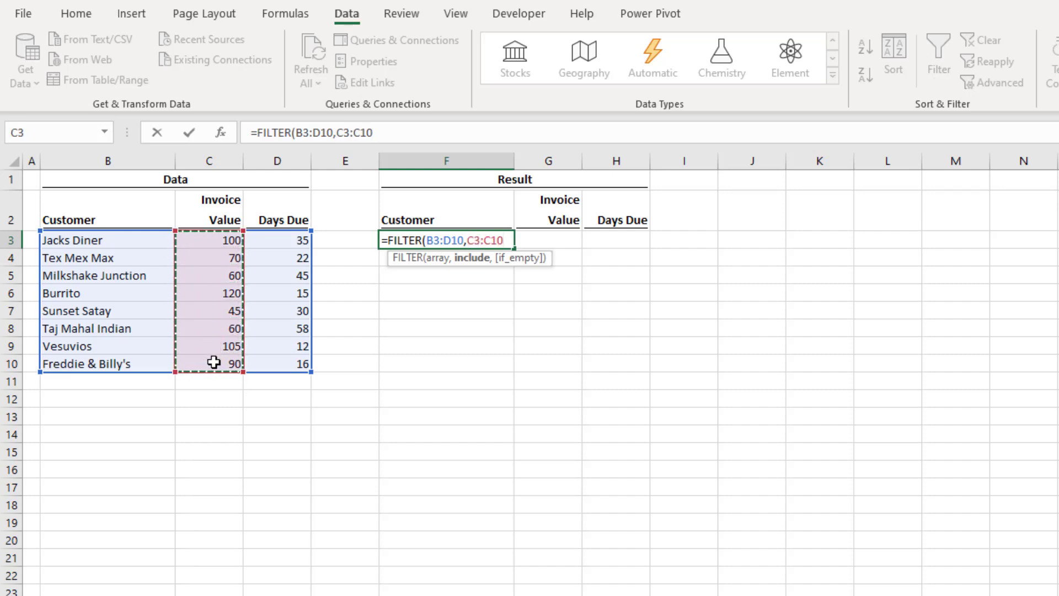
pyautogui.write('>')
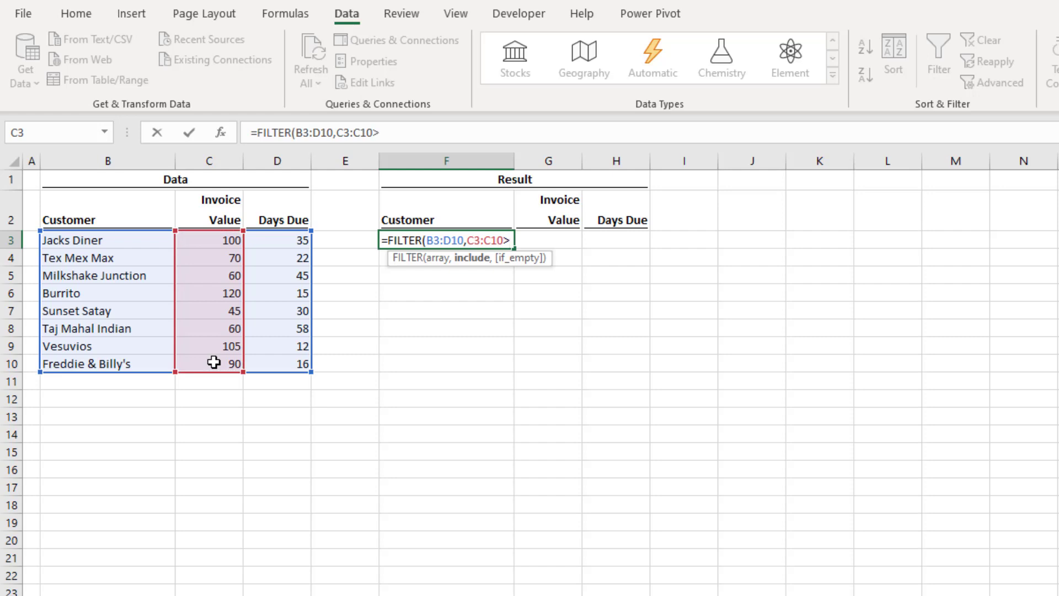
pyautogui.write('200')
pyautogui.write(')')
pyautogui.press('Return')
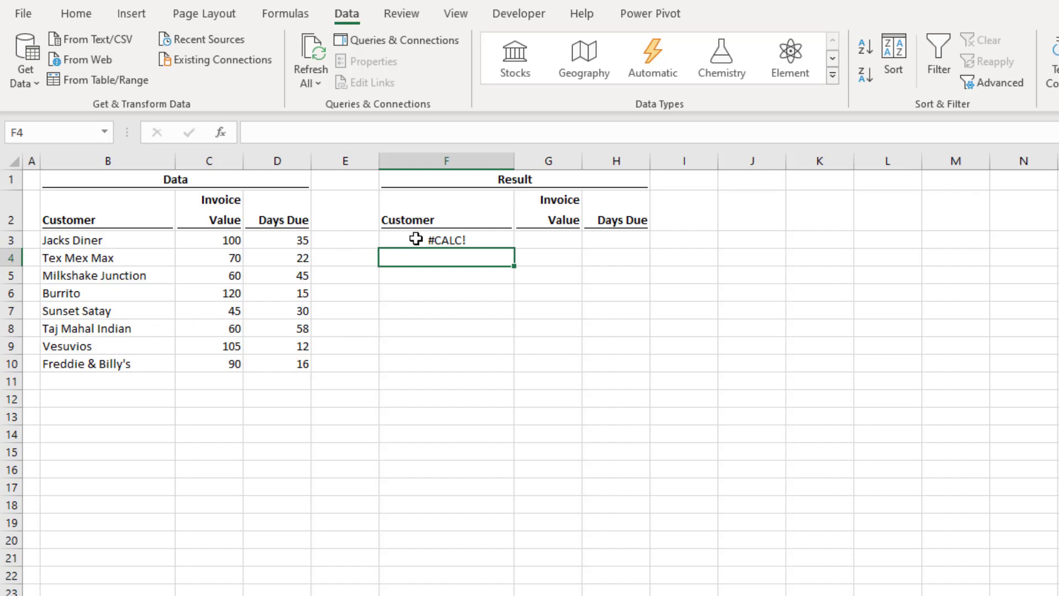
# Add "No Results" as the if_empty argument so F3 shows No Results instead of the error.
pyautogui.click(414, 241)
pyautogui.click(412, 133)
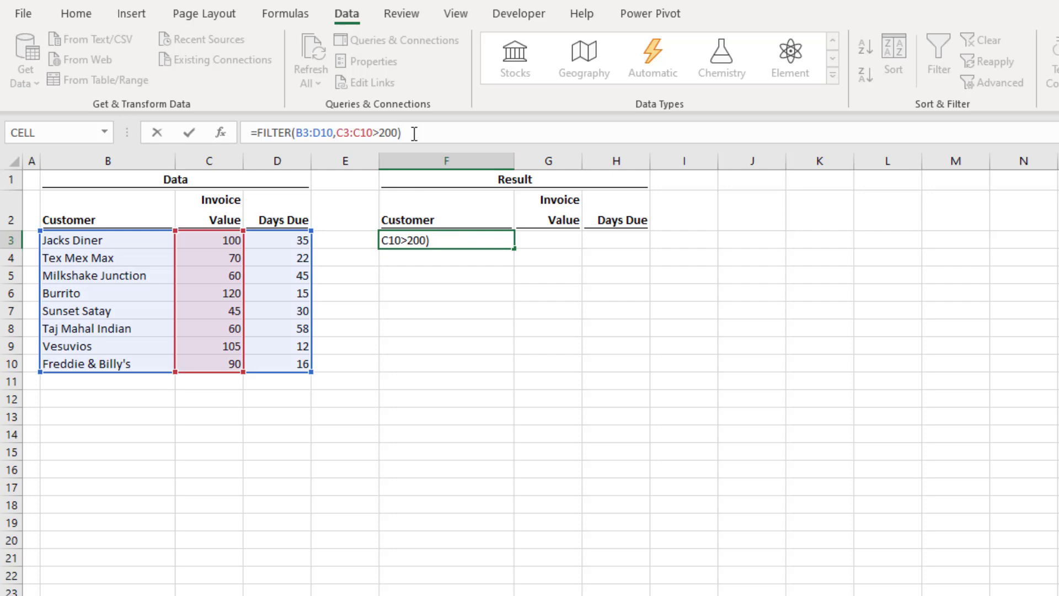
pyautogui.write(',')
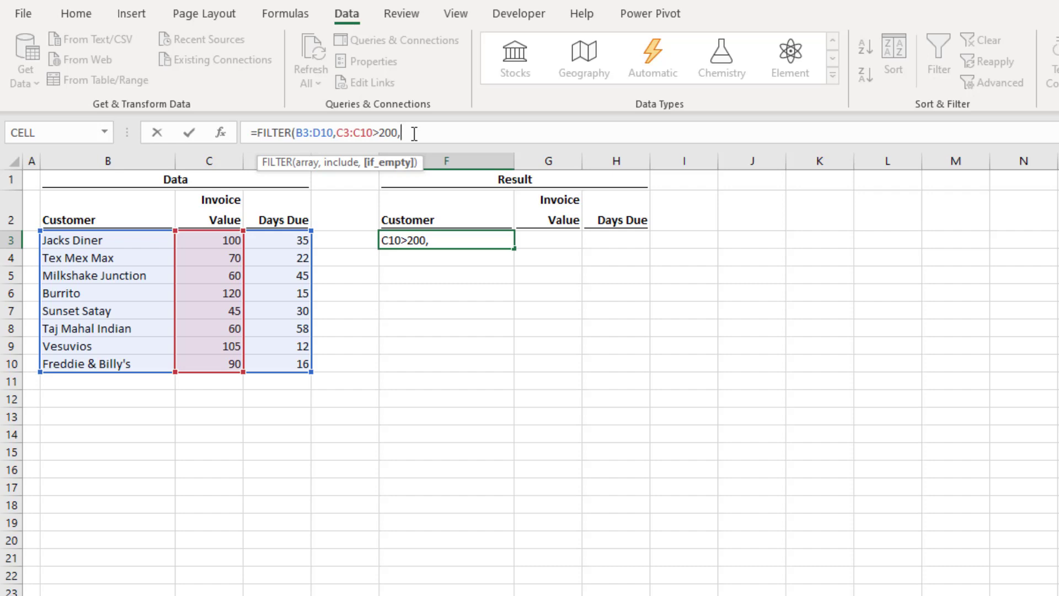
pyautogui.write('"N')
pyautogui.write('o Resu')
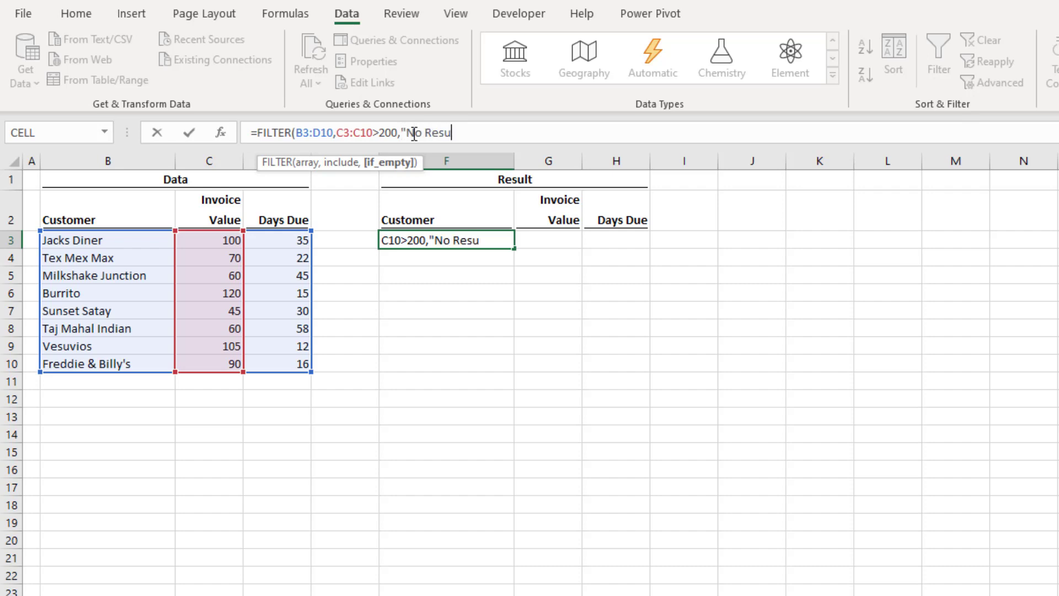
pyautogui.write('lts"')
pyautogui.write(')')
pyautogui.press('Return')
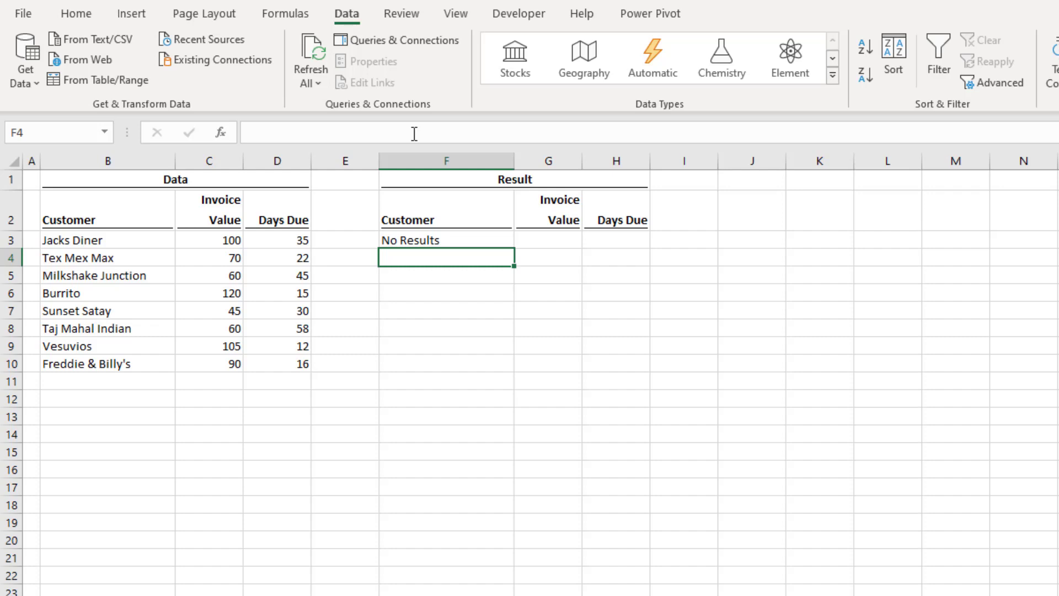
# Change the if_empty value to {"No Results","n/a","n/a"} so all three result columns are filled.
pyautogui.click(443, 240)
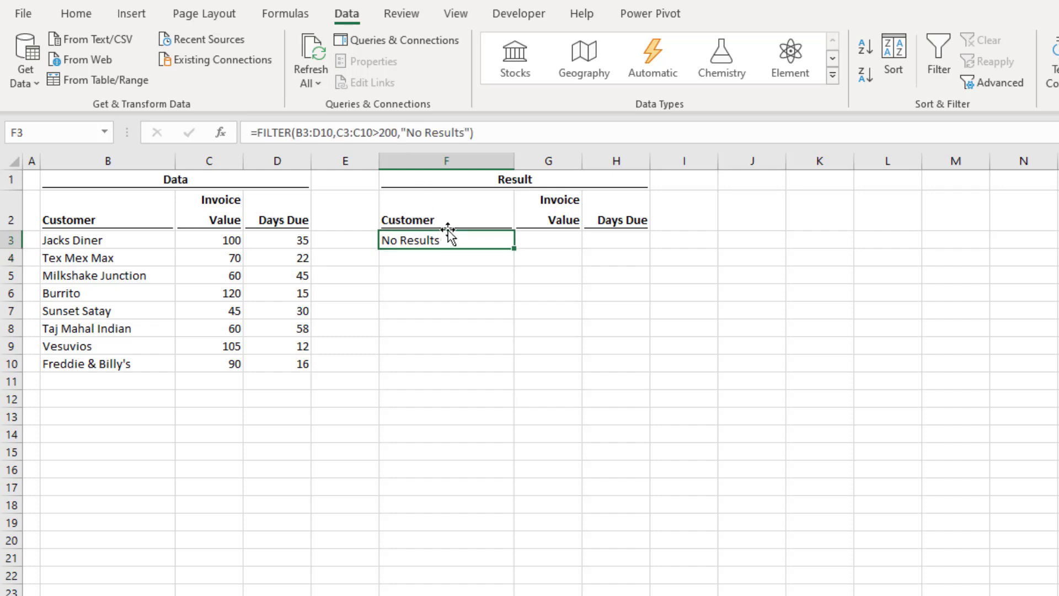
pyautogui.click(398, 133)
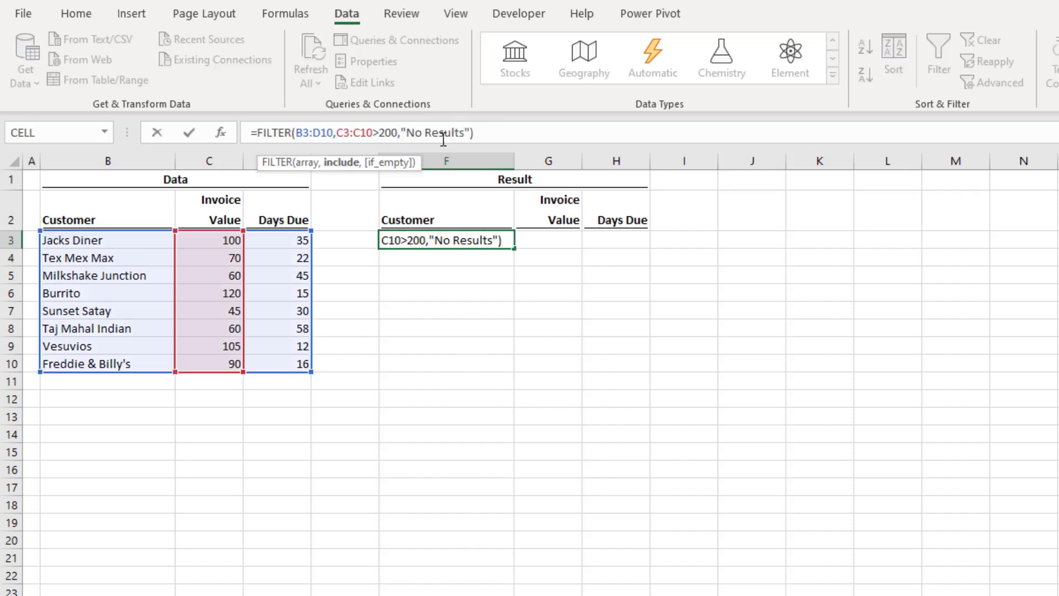
pyautogui.click(402, 132)
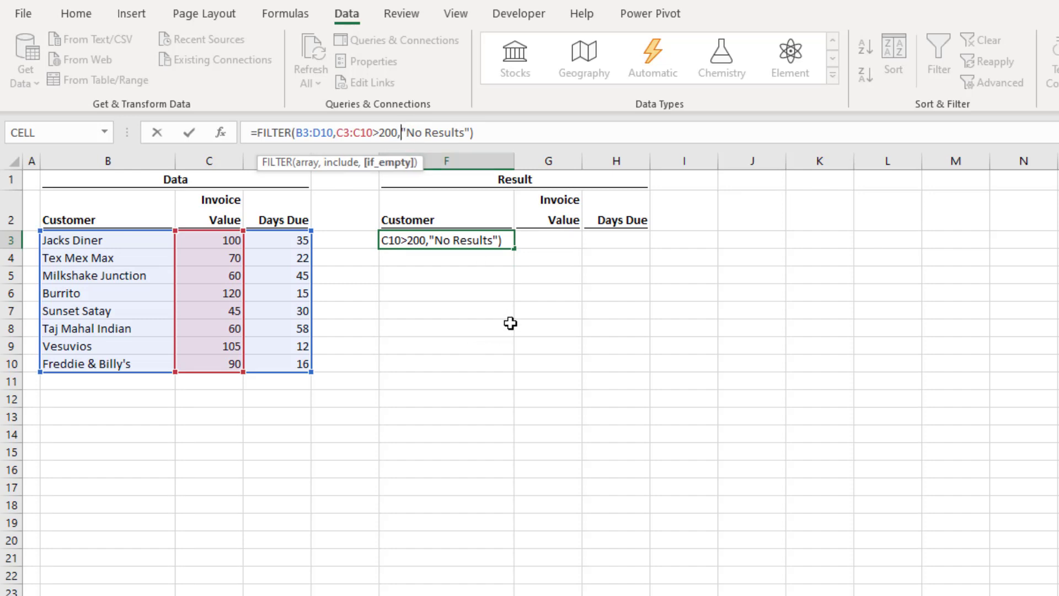
pyautogui.write('{')
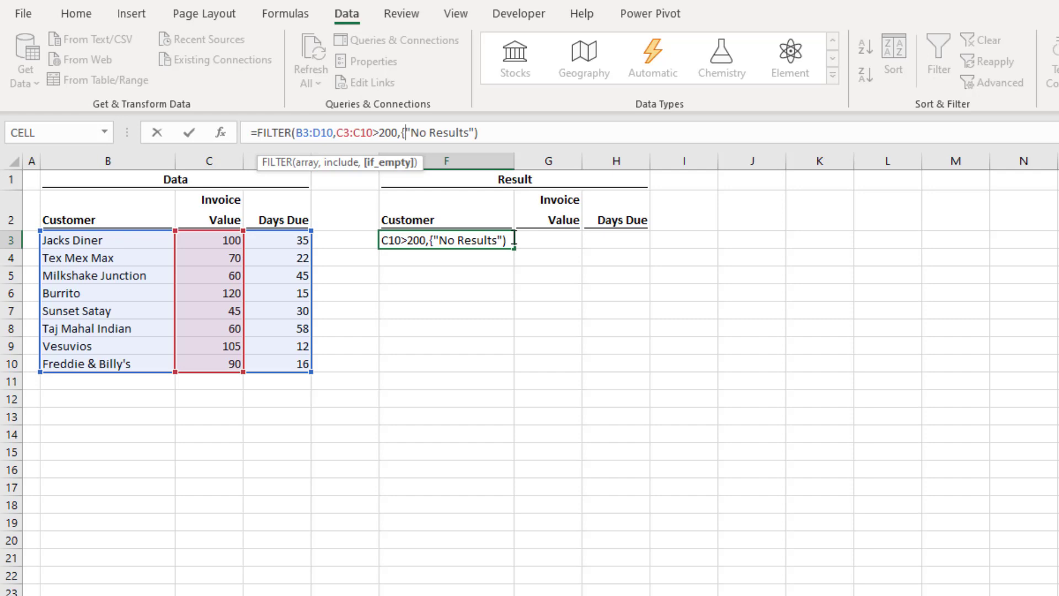
pyautogui.click(503, 132)
pyautogui.write(',')
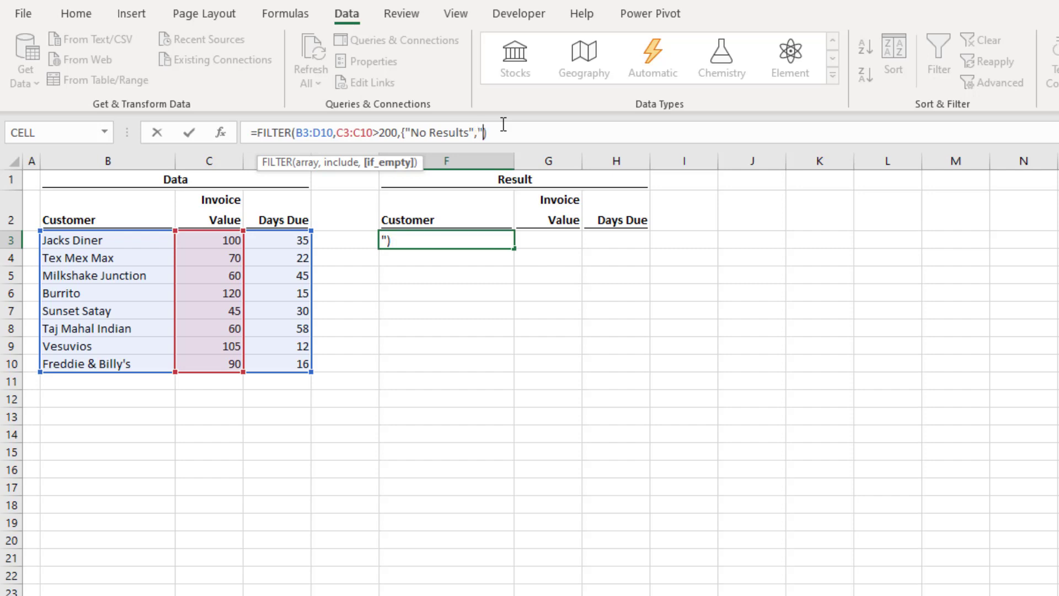
pyautogui.write('"n/a')
pyautogui.write('"')
pyautogui.write(', "')
pyautogui.write('n')
pyautogui.write('/a"')
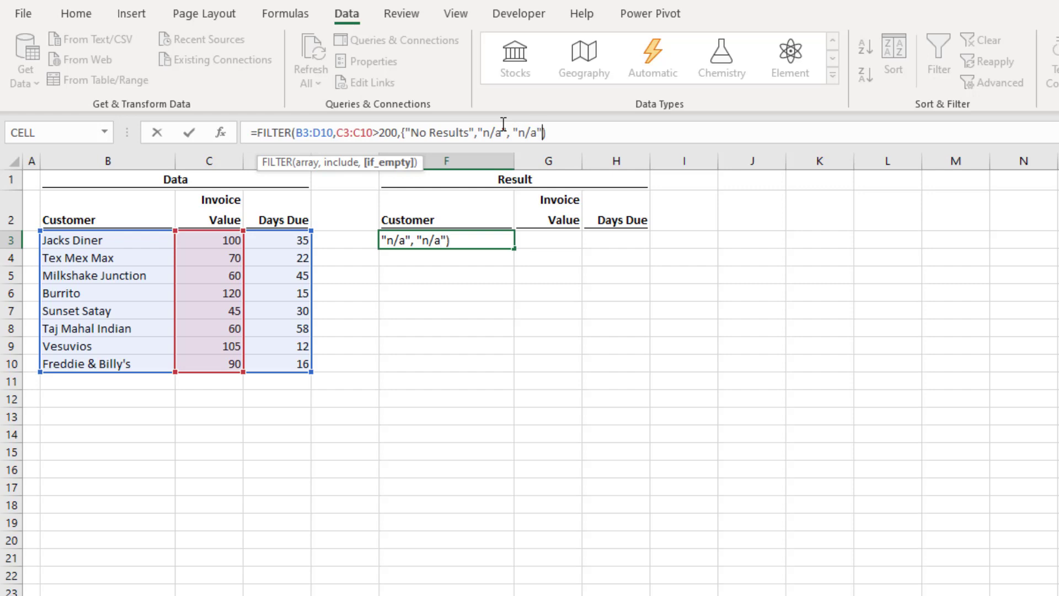
pyautogui.write('}')
pyautogui.press('Return')
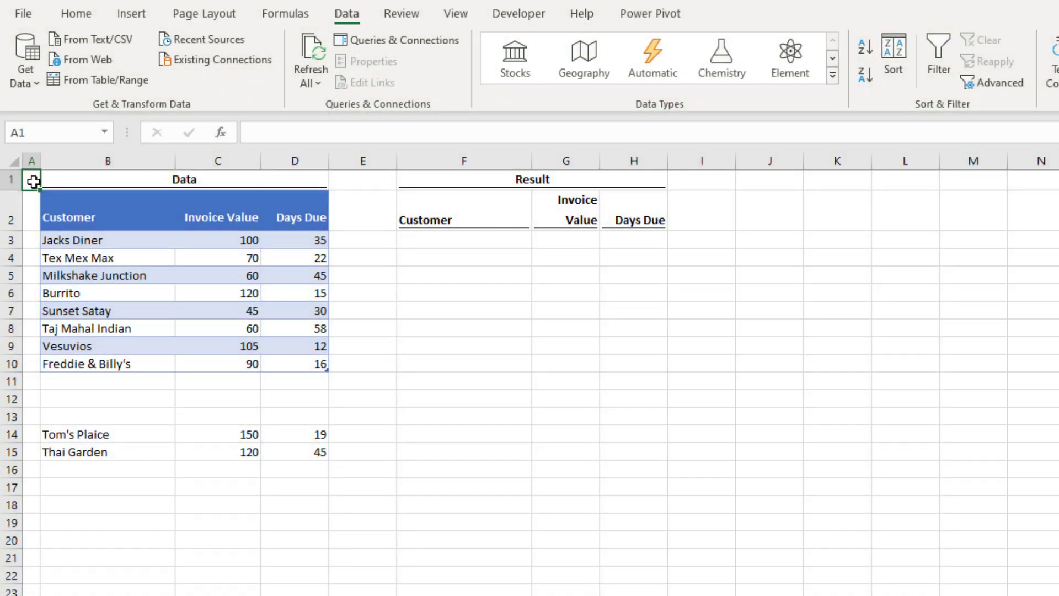
# Enter =FILTER(tblInvoices,tblInvoices[Invoice Value]>100) in F3, listing Burrito and Vesuvios.
pyautogui.doubleClick(445, 243)
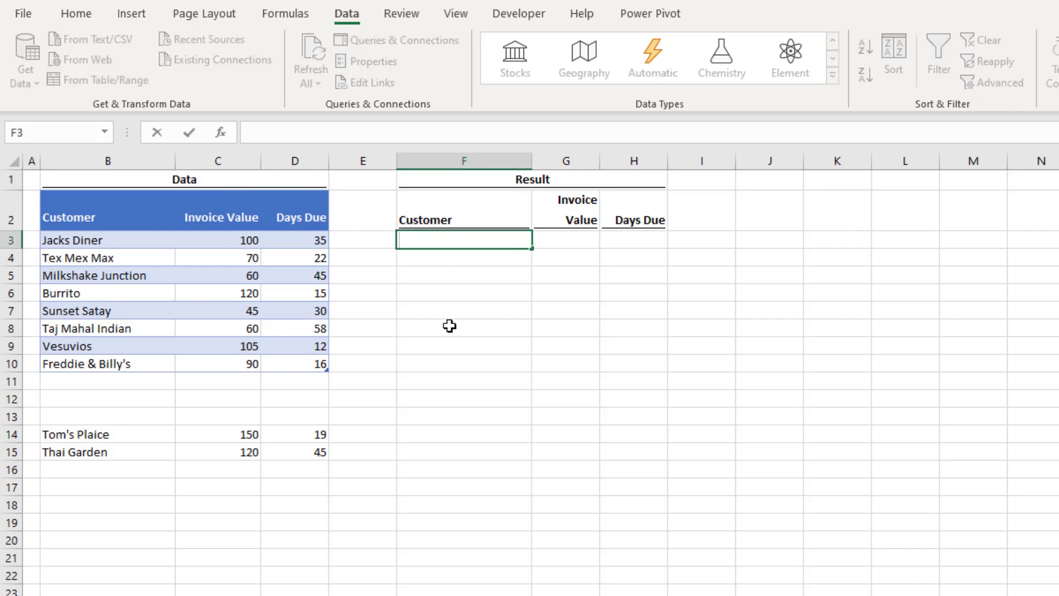
pyautogui.write('=FILTER')
pyautogui.write('(')
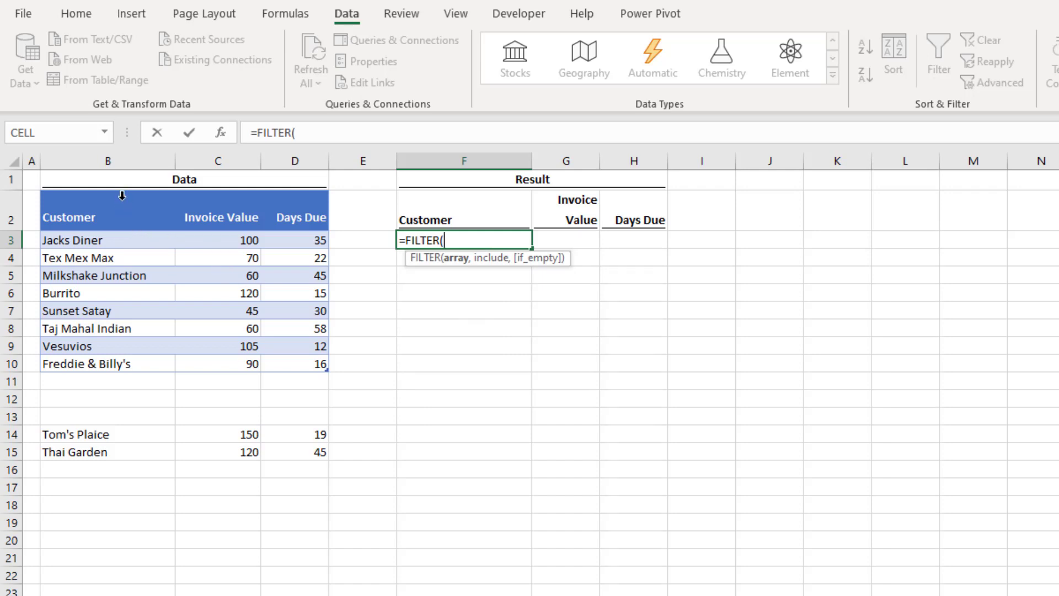
pyautogui.moveTo(122, 196); pyautogui.dragTo(286, 205)
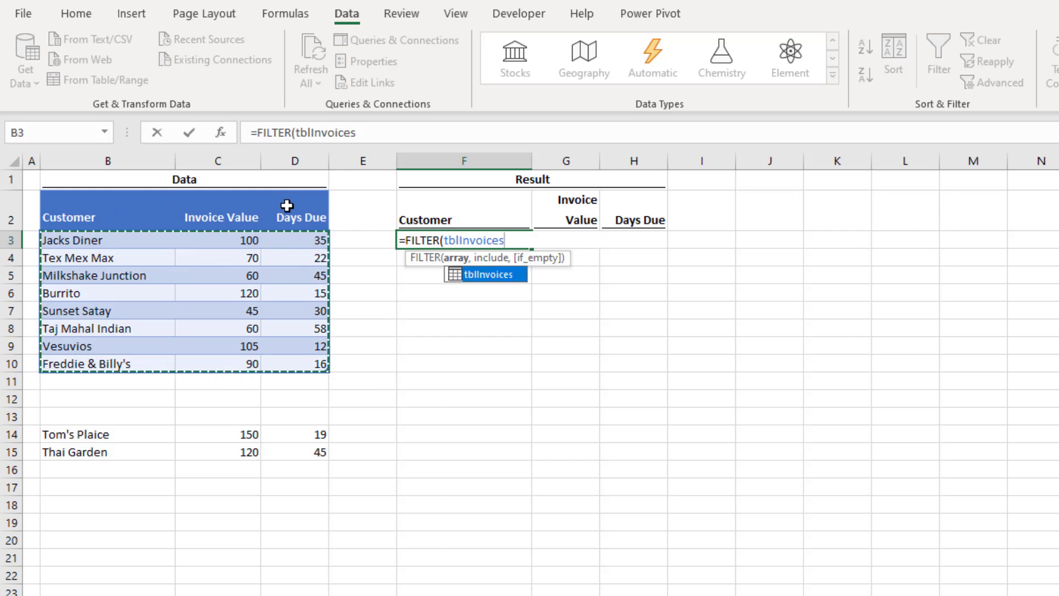
pyautogui.write(',')
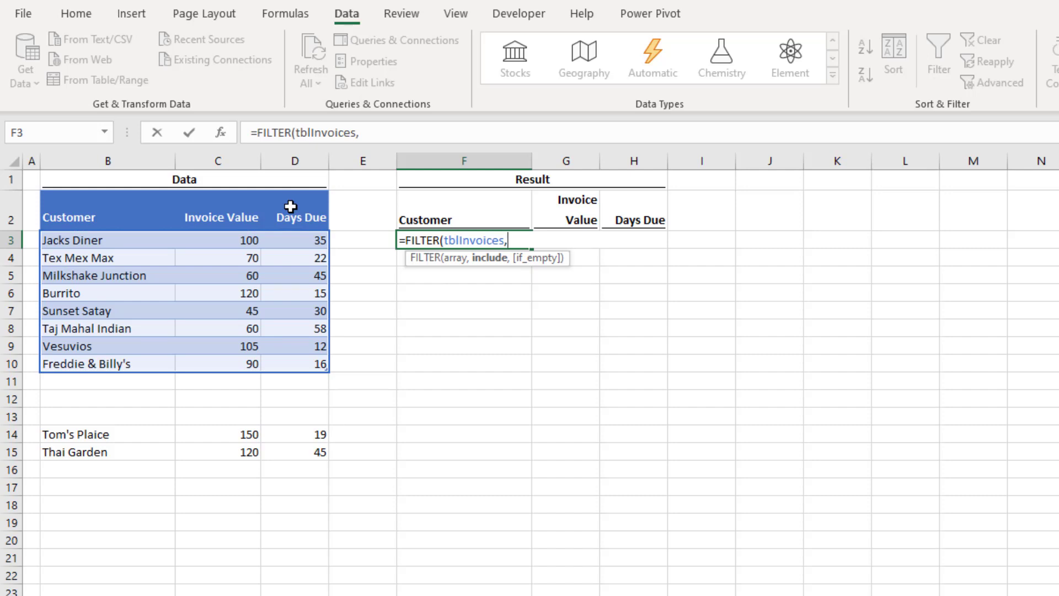
pyautogui.click(225, 192)
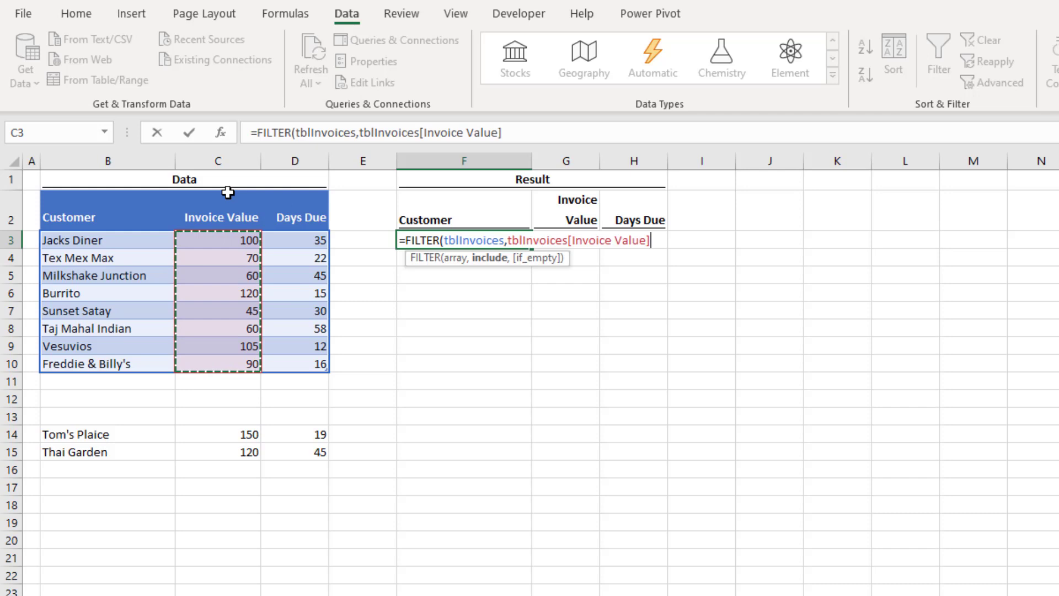
pyautogui.write('>100')
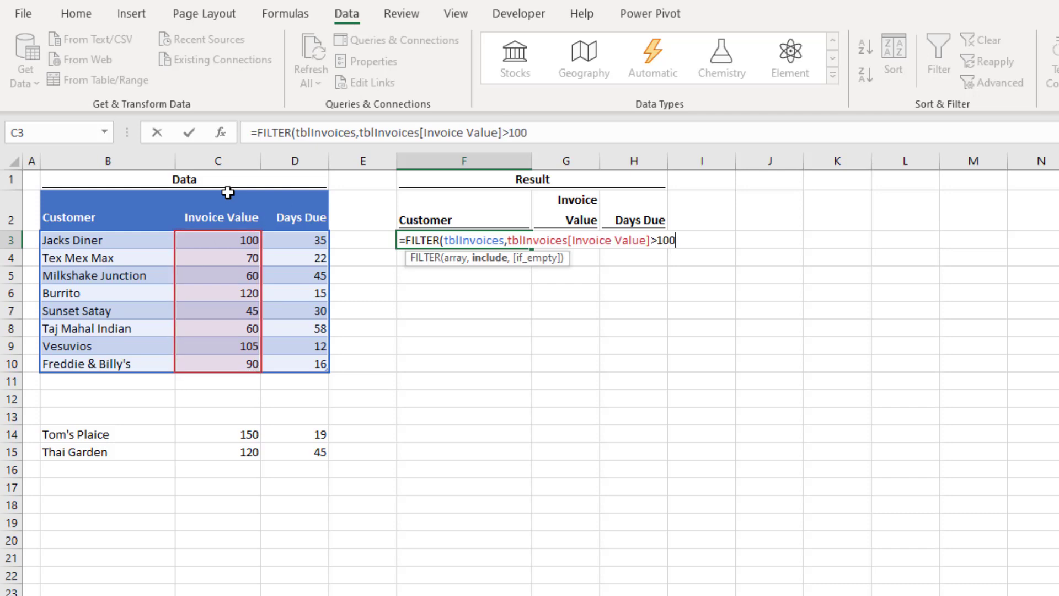
pyautogui.write(')')
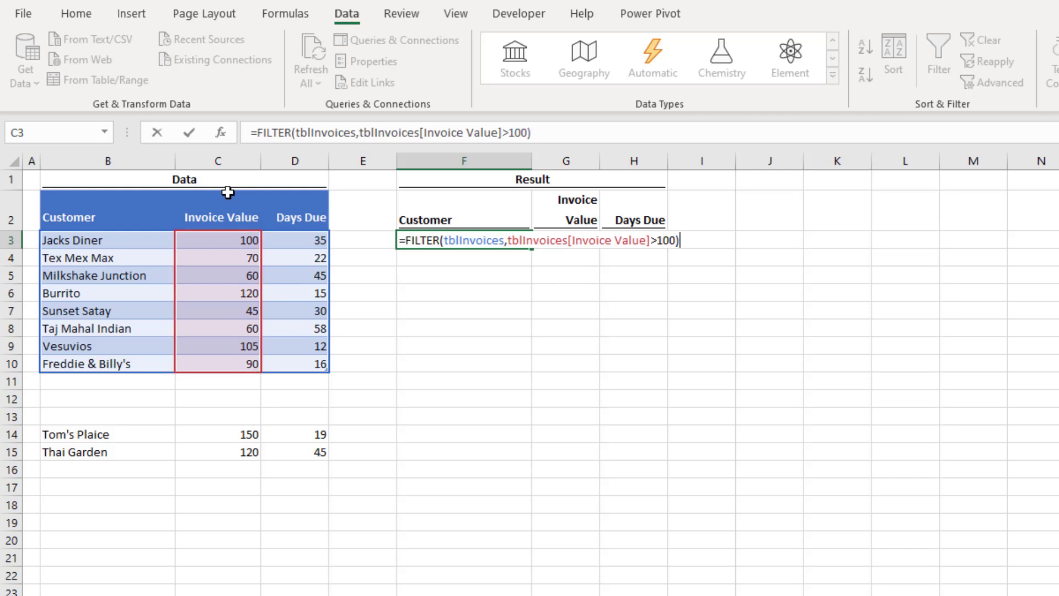
pyautogui.press('Return')
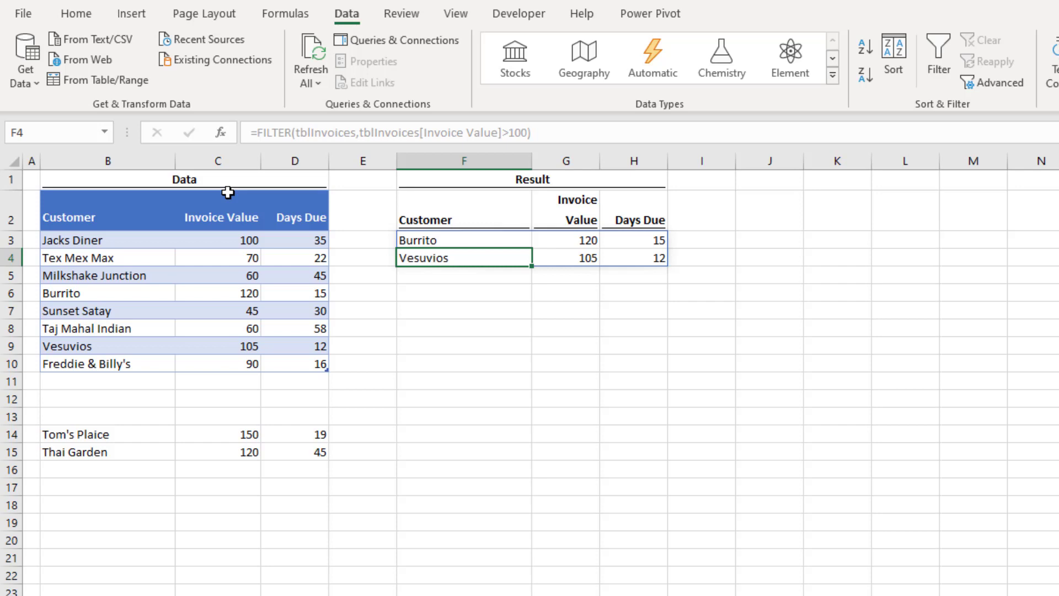
# Move the Tom's Plaice and Thai Garden rows from B14:D15 up to B11:D12 so they join the table.
pyautogui.click(92, 434)
pyautogui.moveTo(92, 434); pyautogui.dragTo(301, 458)
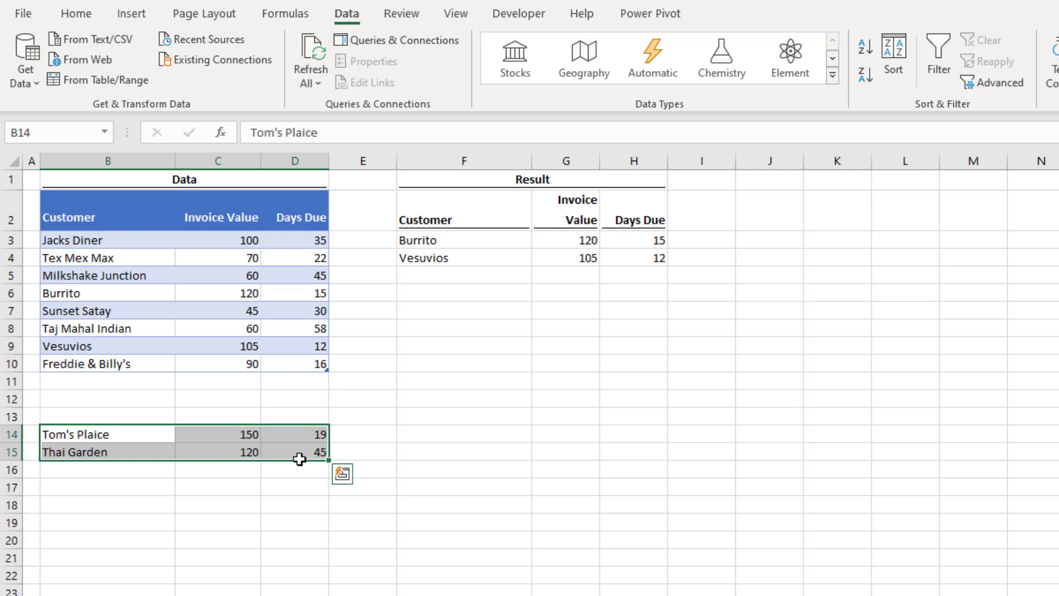
pyautogui.moveTo(302, 430); pyautogui.dragTo(304, 392)
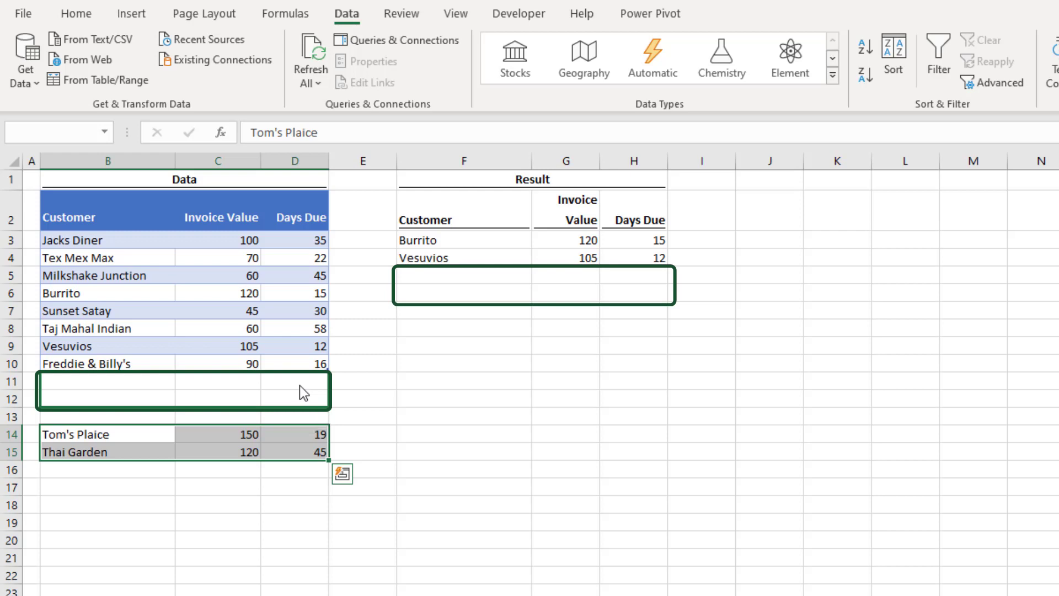
pyautogui.moveTo(301, 385); pyautogui.dragTo(303, 383)
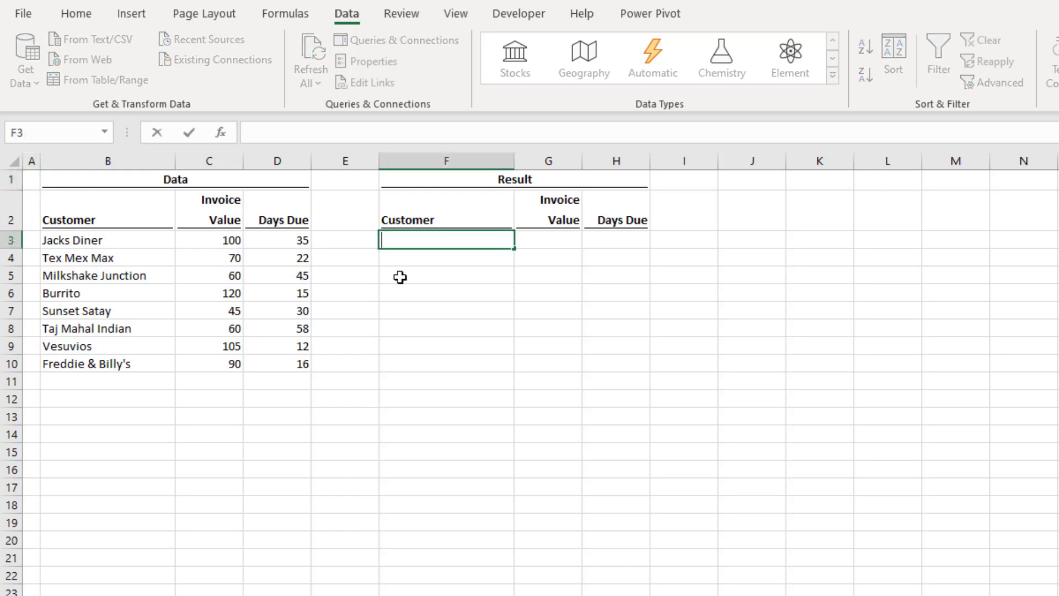
pyautogui.write('=')
pyautogui.write('FILTER(')
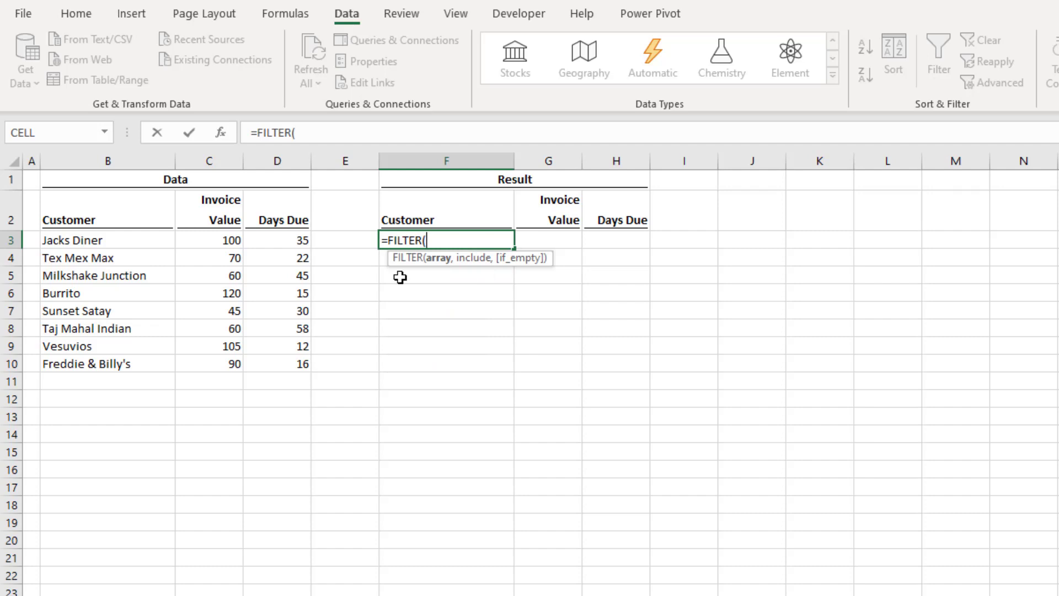
# Begin =FILTER(B3:D10, with the first condition (C3:C10>50) wrapped in parentheses.
pyautogui.moveTo(108, 240); pyautogui.dragTo(280, 369)
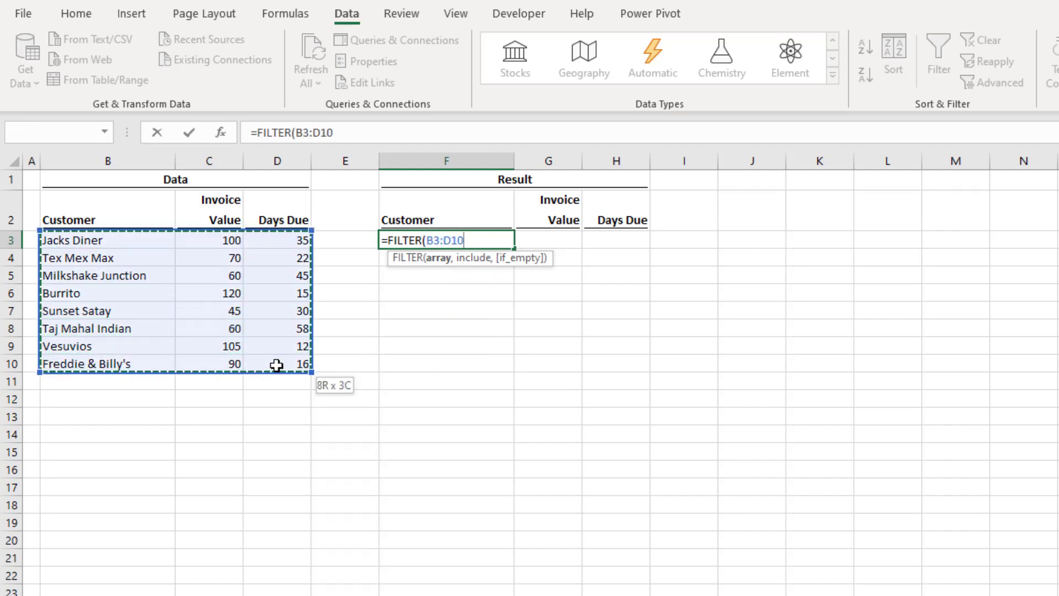
pyautogui.write(',')
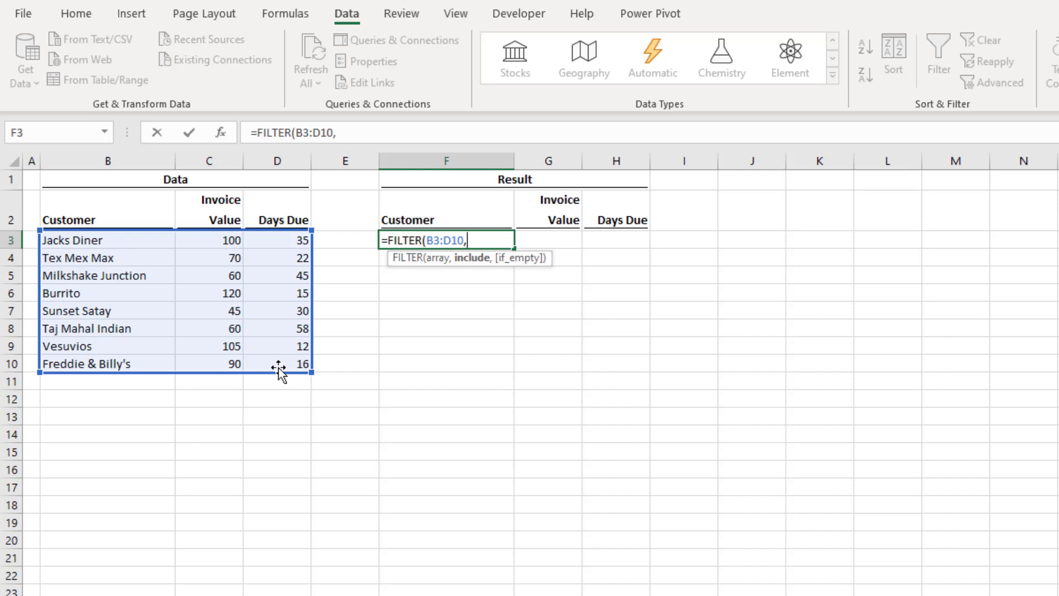
pyautogui.click(225, 240)
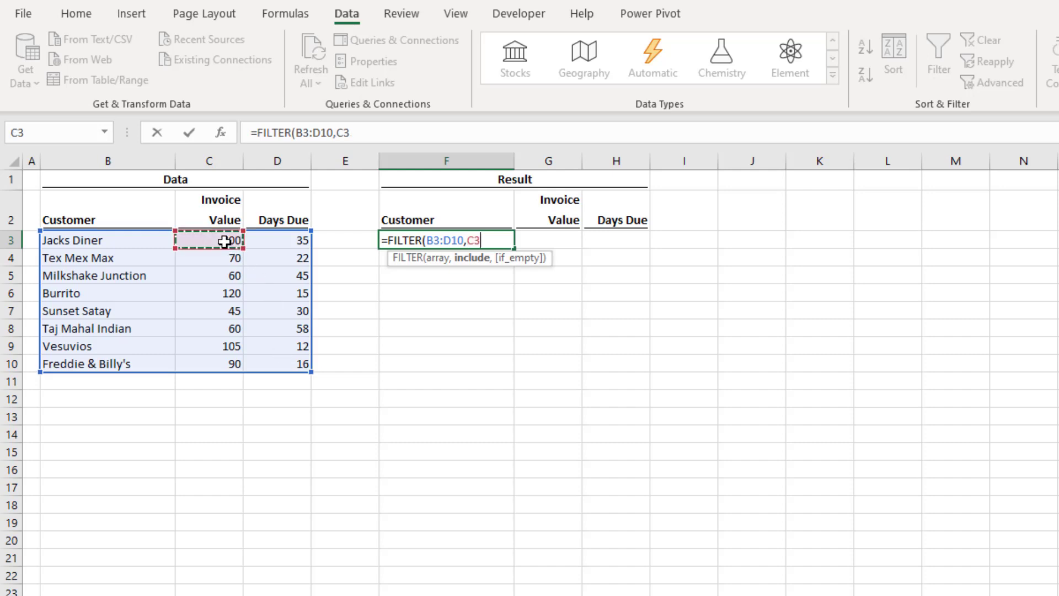
pyautogui.moveTo(224, 241); pyautogui.dragTo(212, 357)
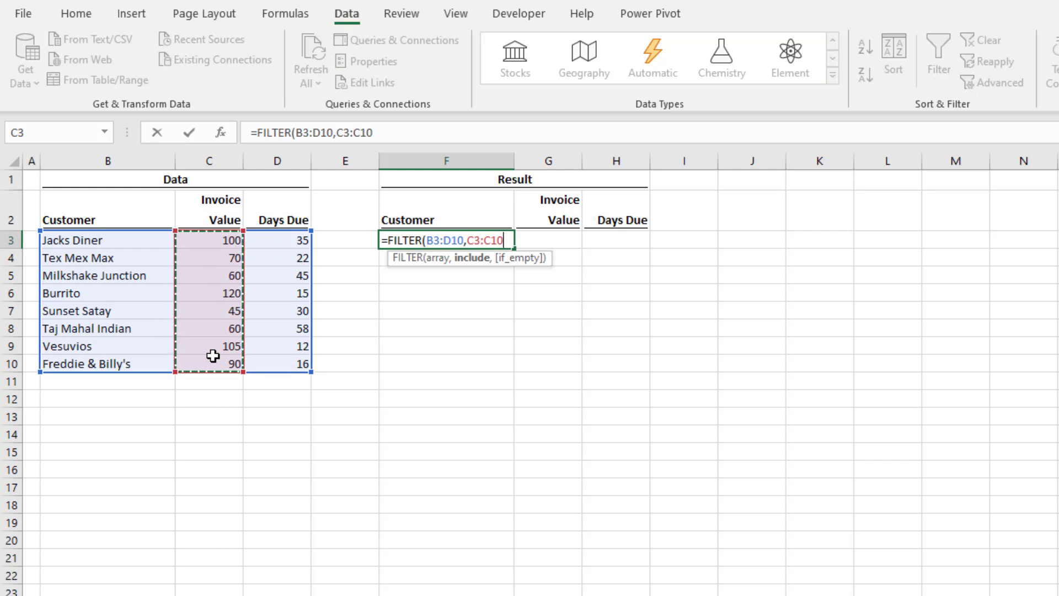
pyautogui.write('>')
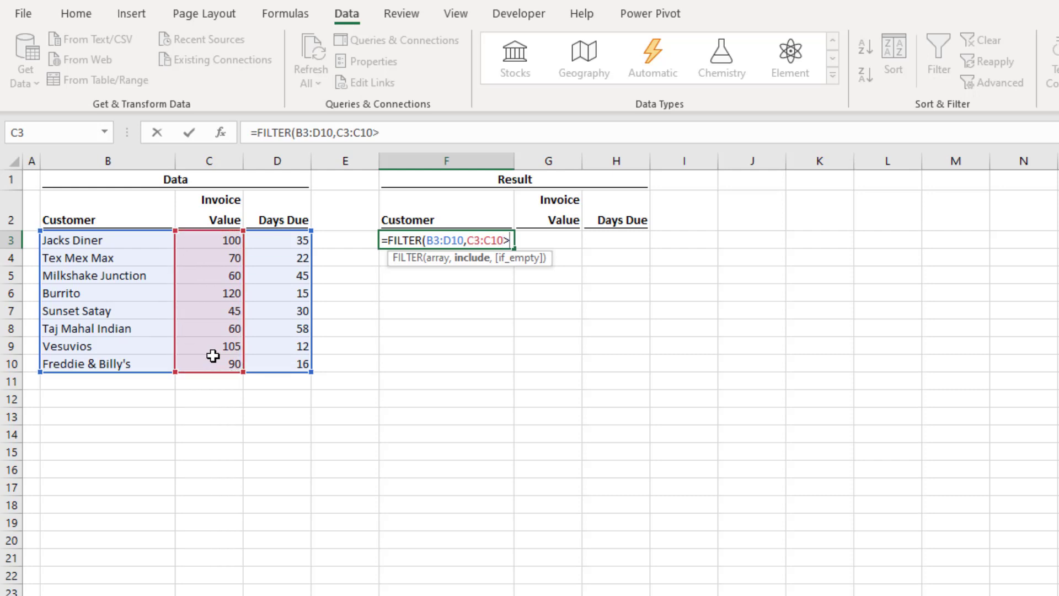
pyautogui.write('50')
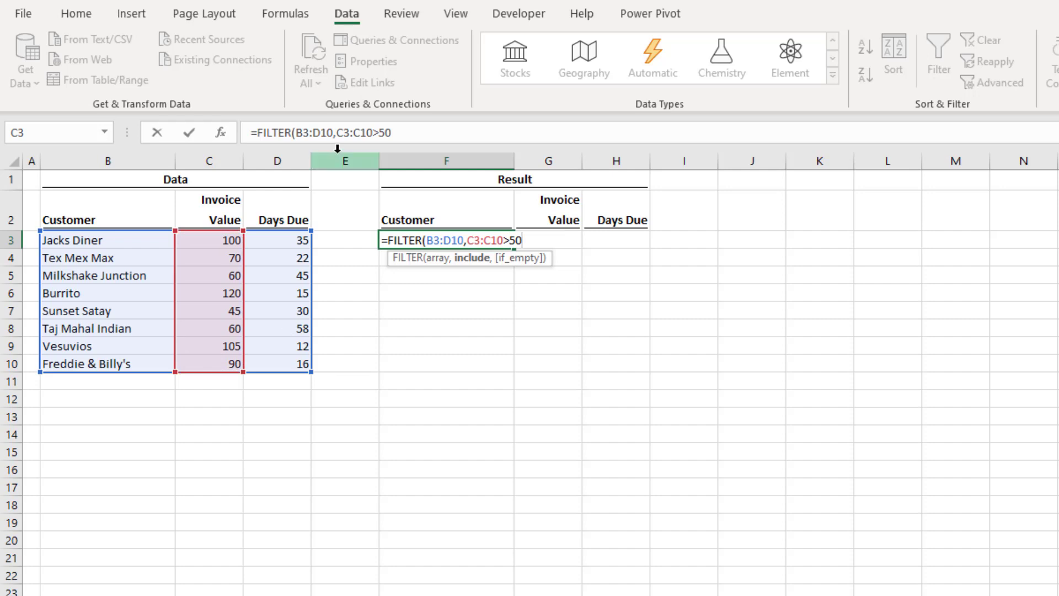
pyautogui.click(338, 132)
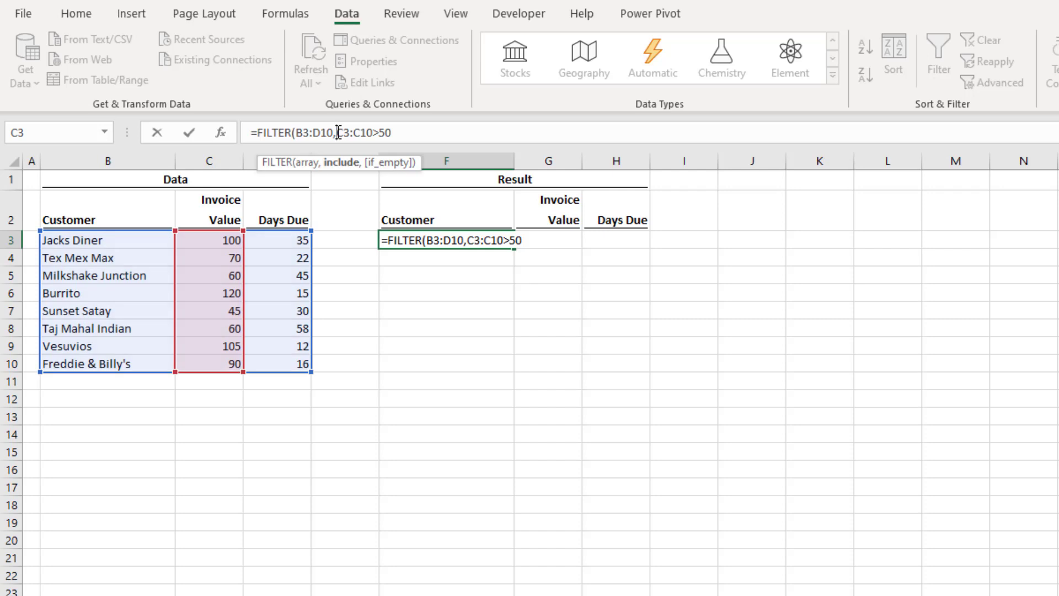
pyautogui.write('(')
pyautogui.click(440, 133)
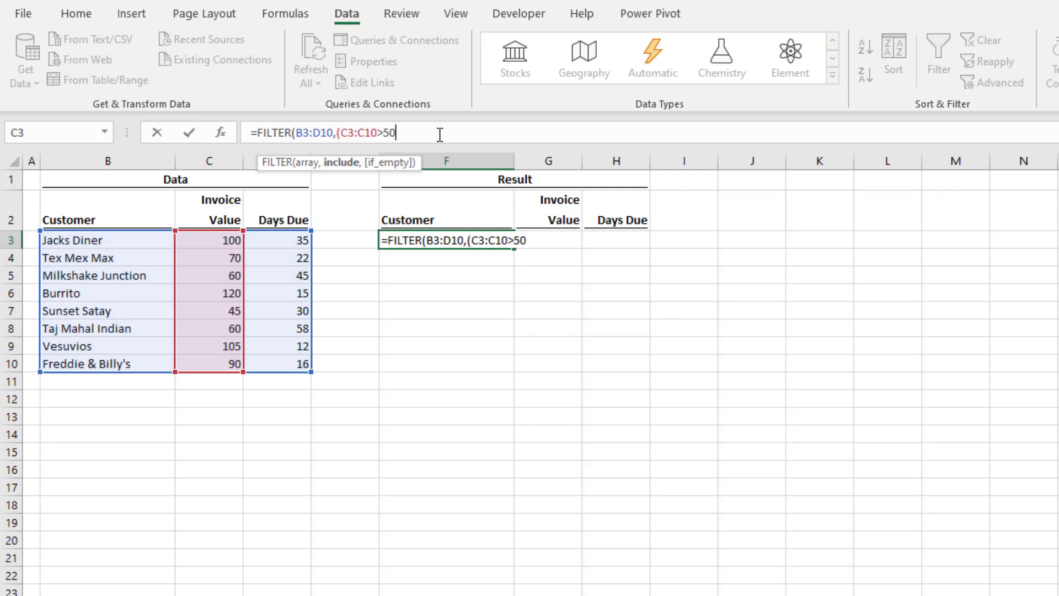
pyautogui.write(')')
pyautogui.write('*')
# Append the second condition *(D3:D10>30) in parentheses for invoices more than 30 days due.
pyautogui.moveTo(293, 240); pyautogui.dragTo(287, 357)
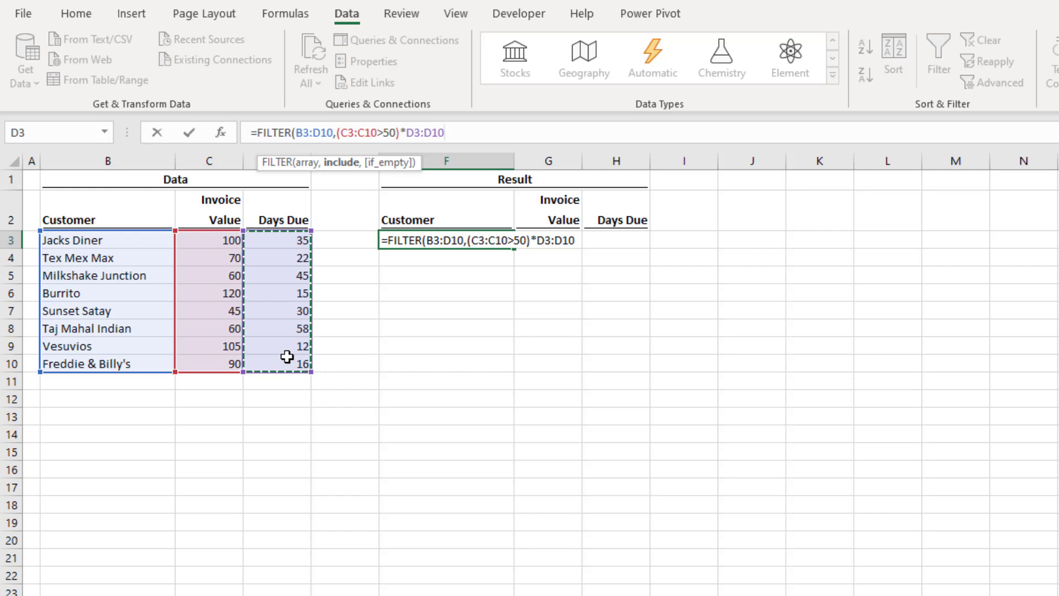
pyautogui.write('>')
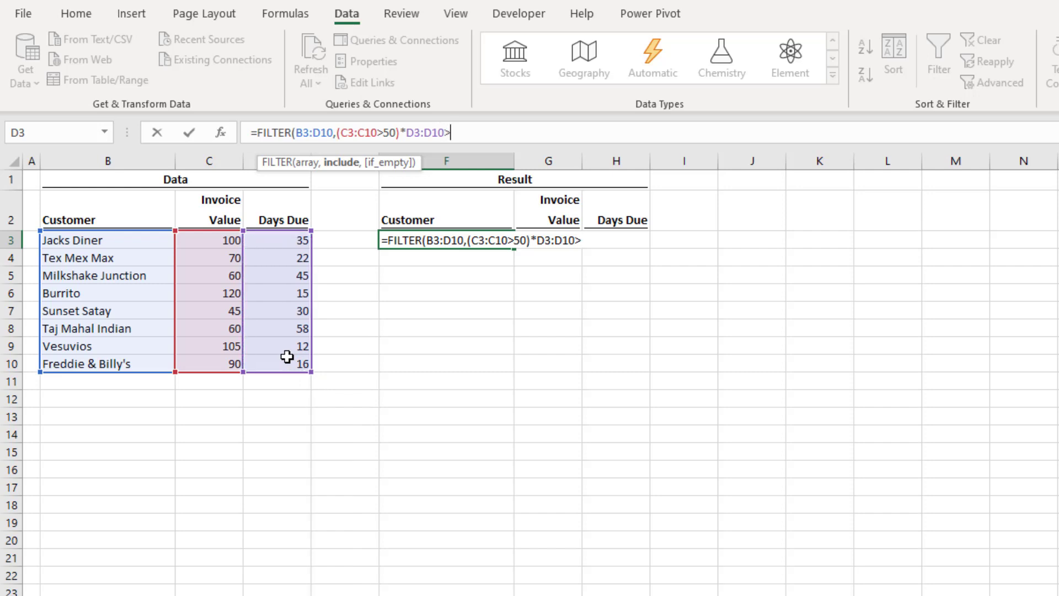
pyautogui.write('30')
pyautogui.click(406, 133)
pyautogui.write('(')
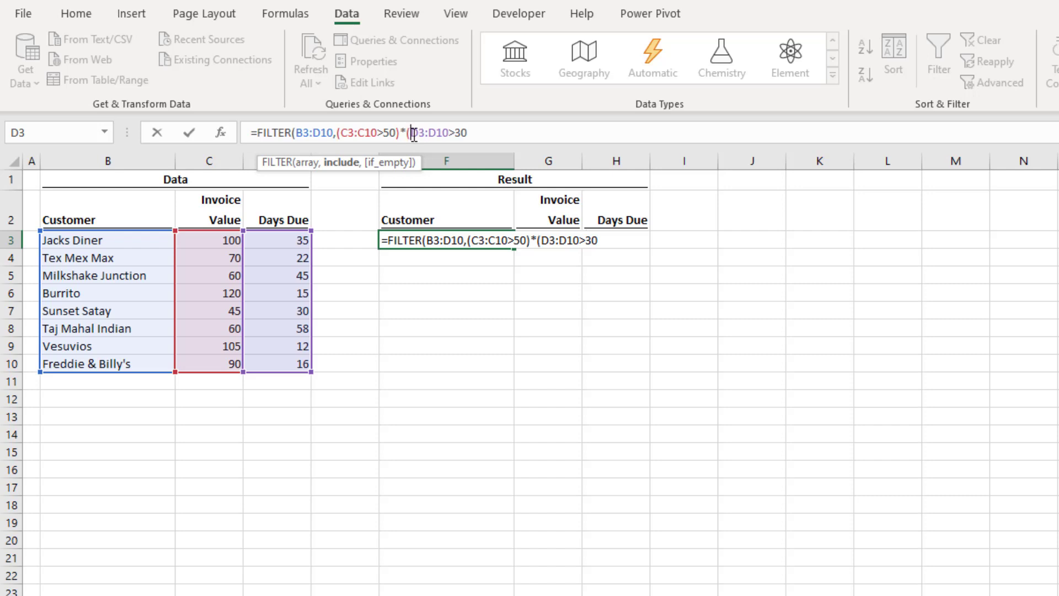
pyautogui.click(530, 133)
pyautogui.write(')')
pyautogui.write(')')
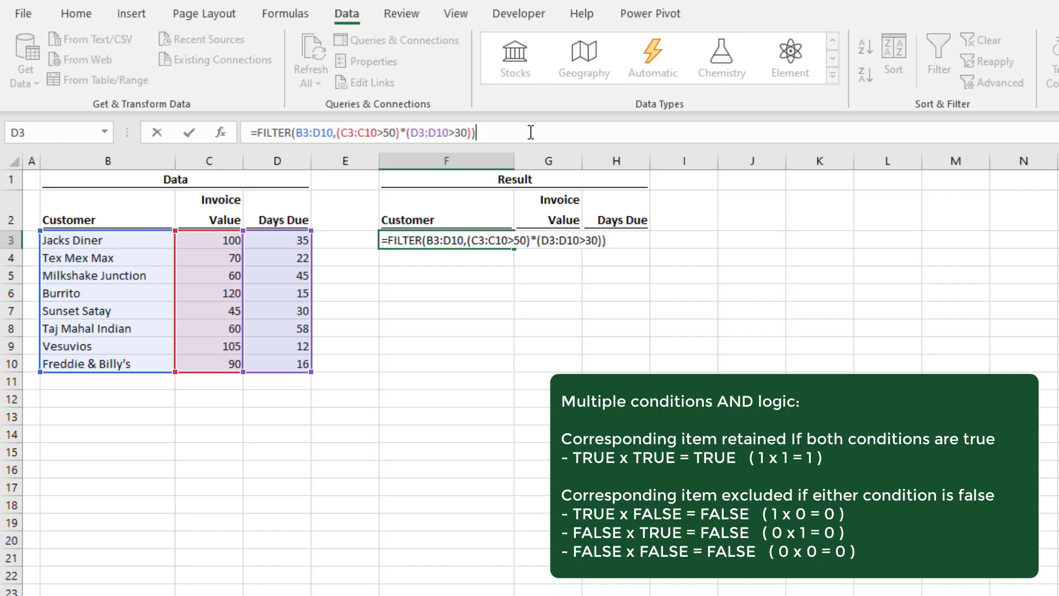
# Commit the two-condition FILTER, listing Jacks Diner, Milkshake Junction and Taj Mahal Indian.
pyautogui.press('Return')
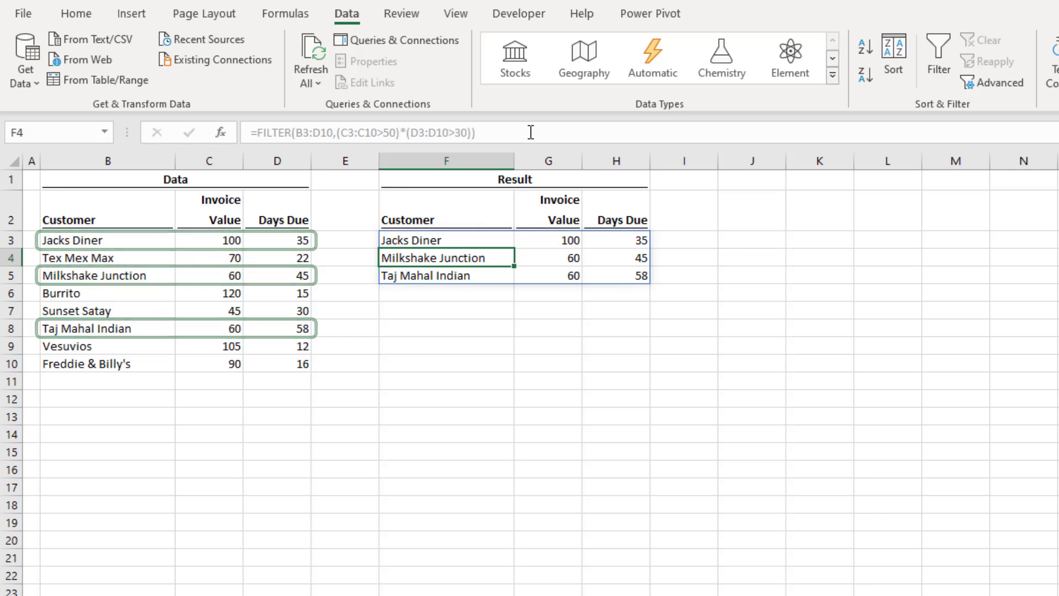
# Replace the * with + to commit =FILTER(B3:D10,(C3:C10>50)+(D3:D10>30)), listing all but Sunset Satay.
pyautogui.click(454, 239)
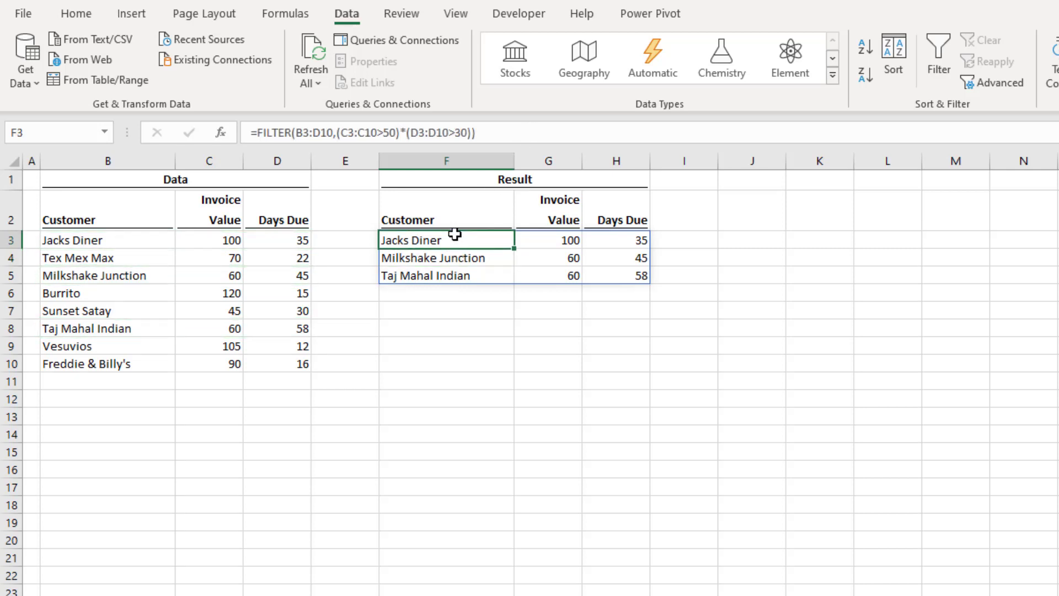
pyautogui.click(405, 133)
pyautogui.press('BackSpace')
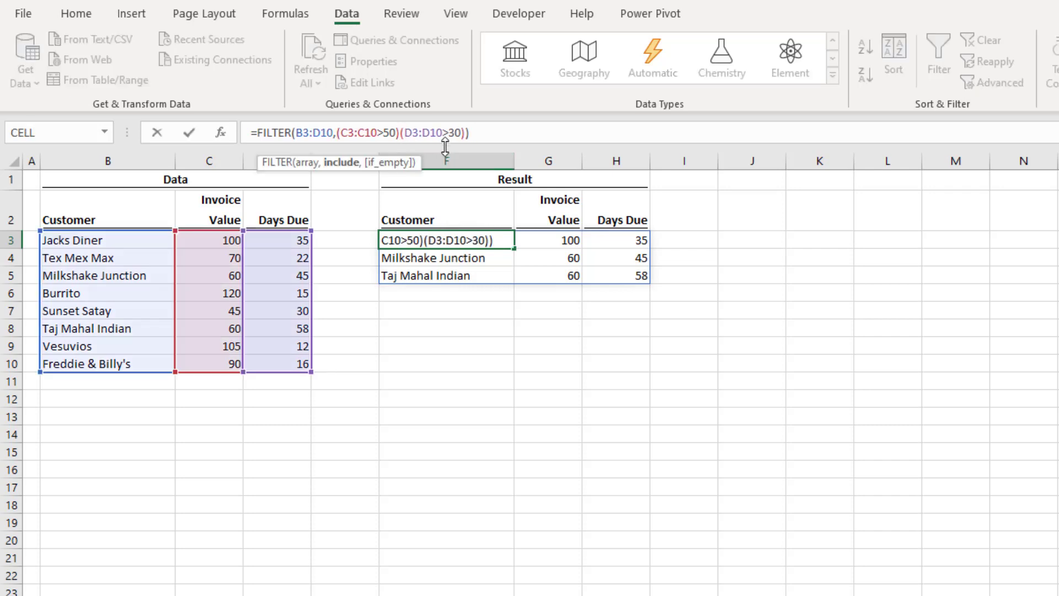
pyautogui.write('+')
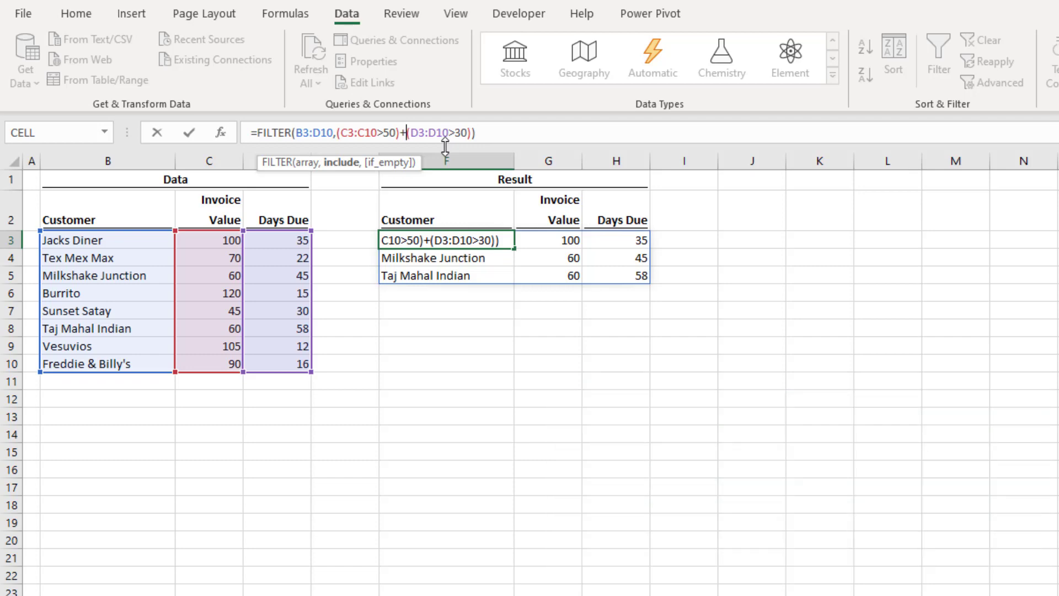
pyautogui.press('Return')
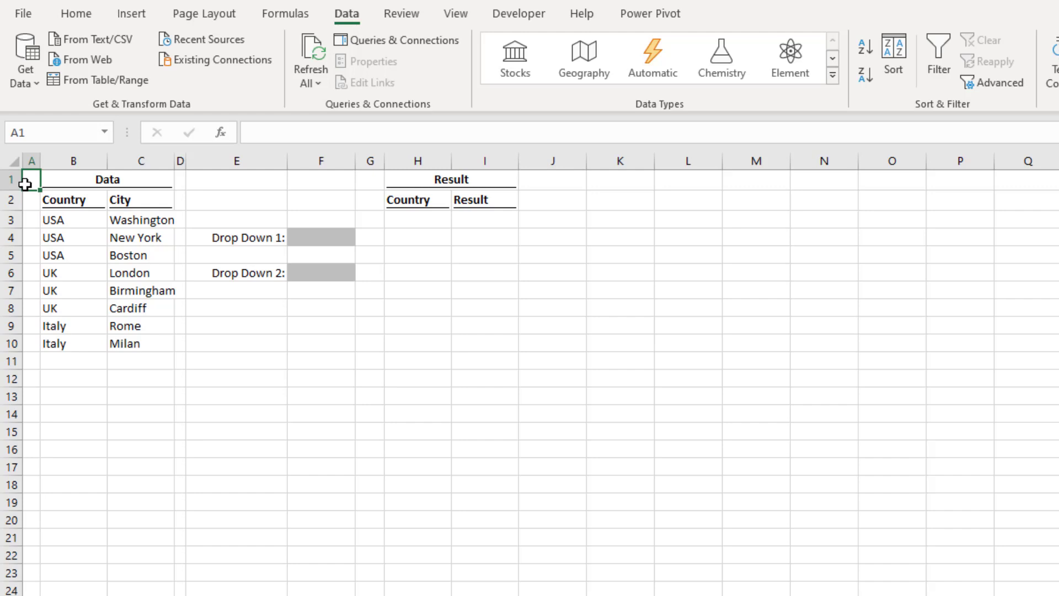
# Enter =UNIQUE(B3:B10) in H3 to list the distinct countries.
pyautogui.doubleClick(420, 219)
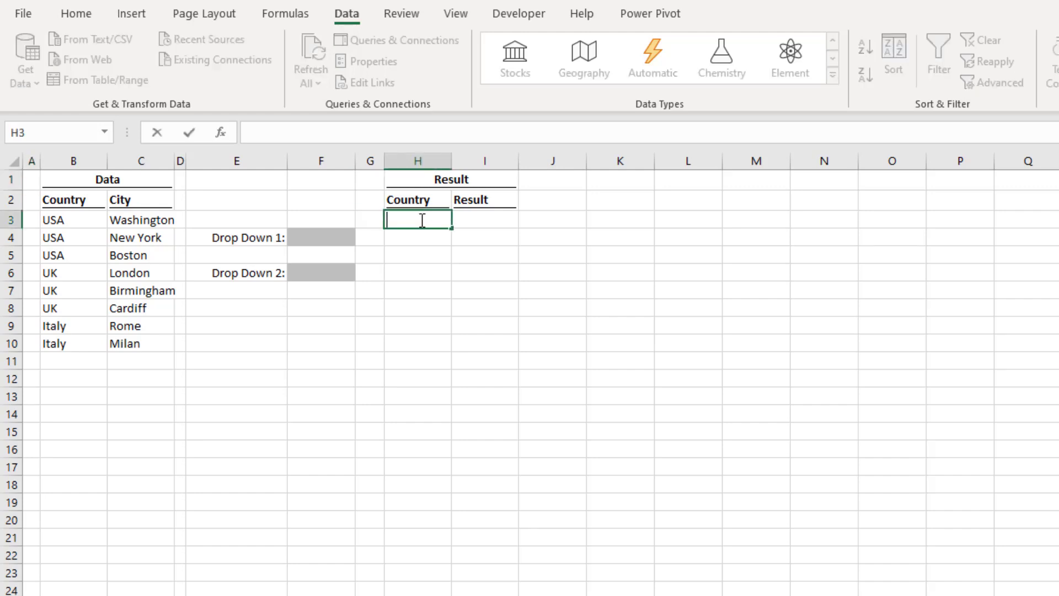
pyautogui.write('=')
pyautogui.write('UNIQ')
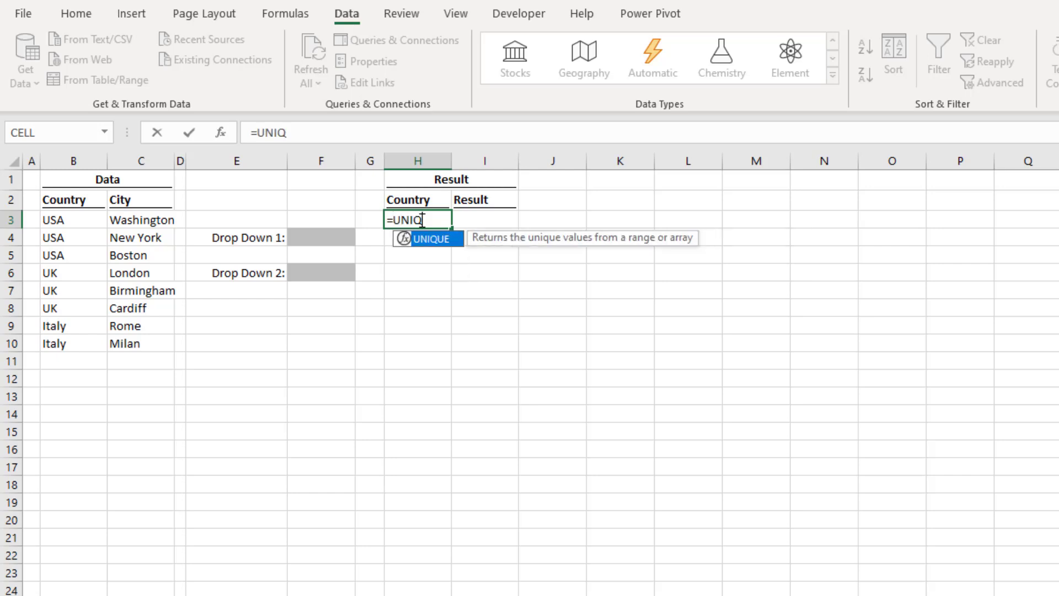
pyautogui.write('UE(')
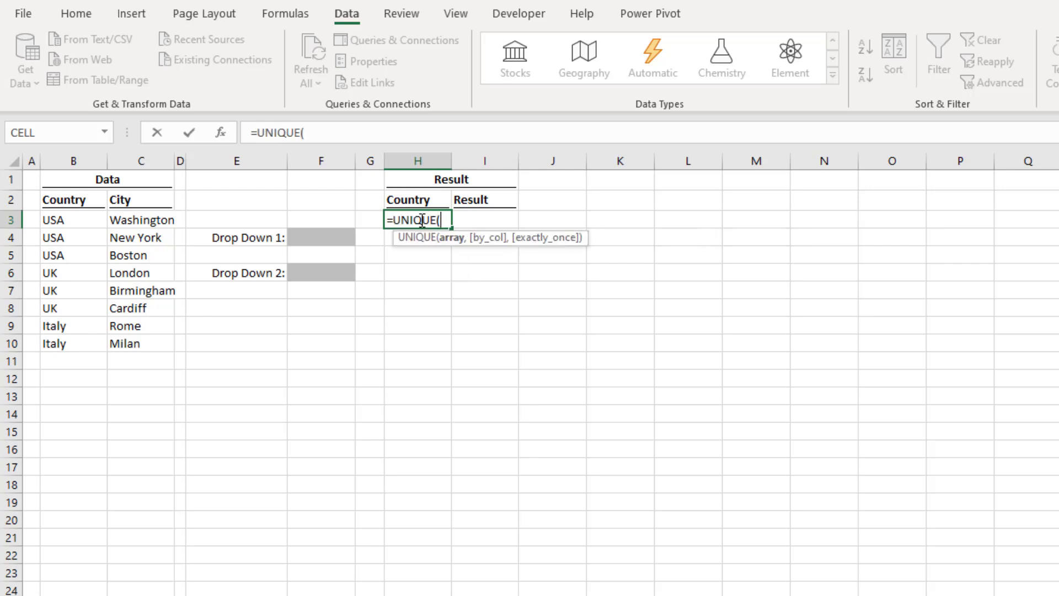
pyautogui.moveTo(72, 219); pyautogui.dragTo(76, 349)
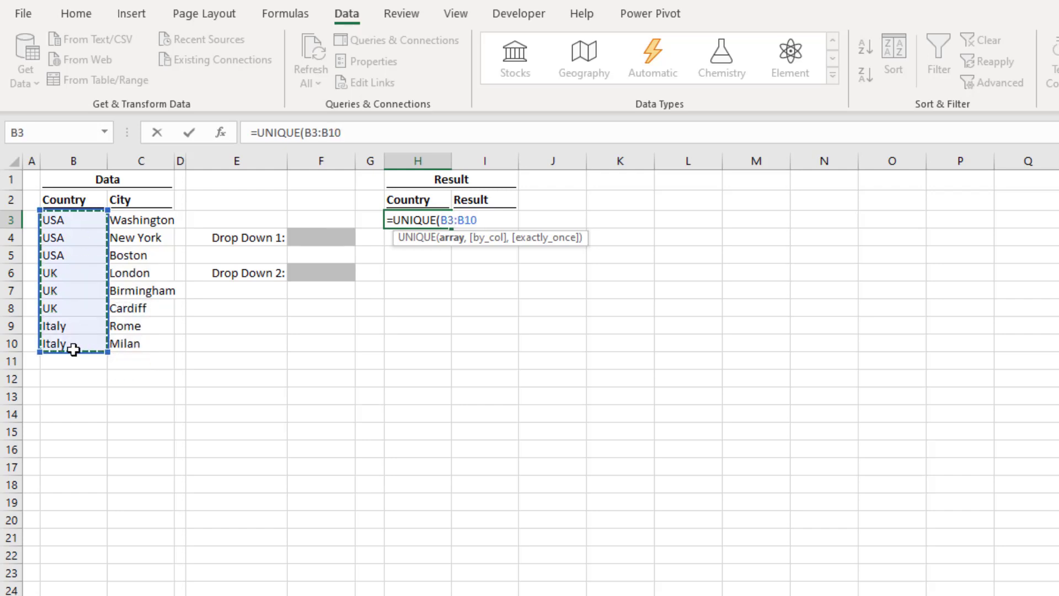
pyautogui.write(')')
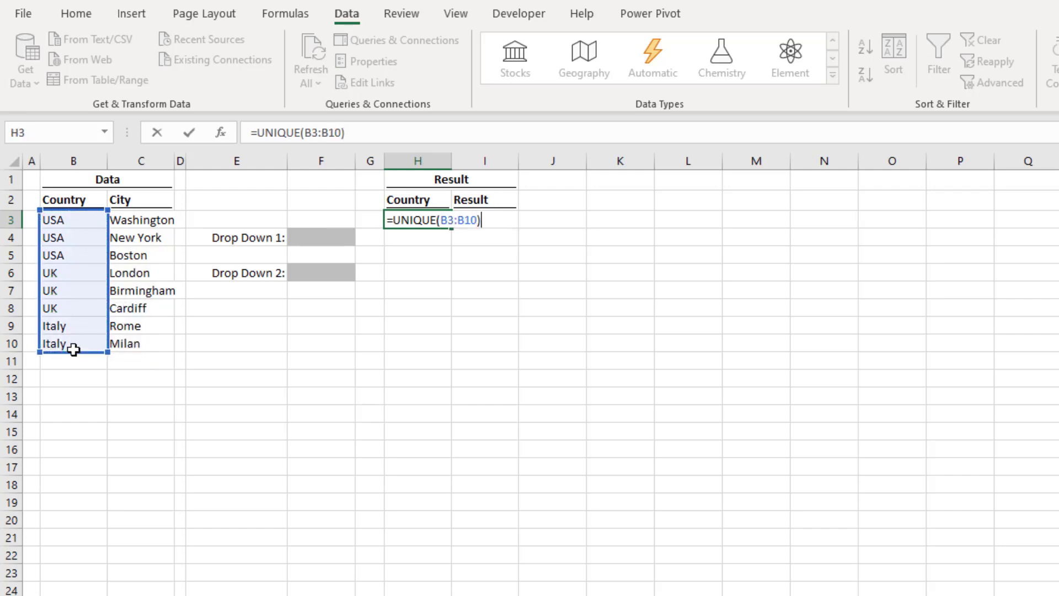
pyautogui.press('Return')
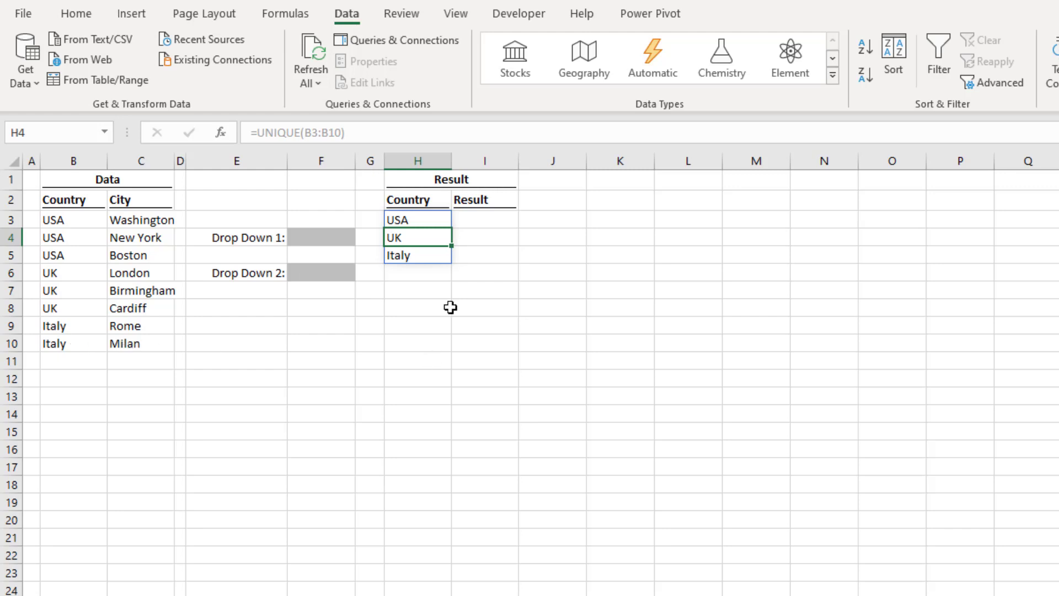
# Enter =FILTER(C3:C10,B3:B10=F4) in I3 to return cities for the Drop Down 1 country.
pyautogui.click(476, 219)
pyautogui.doubleClick(480, 216)
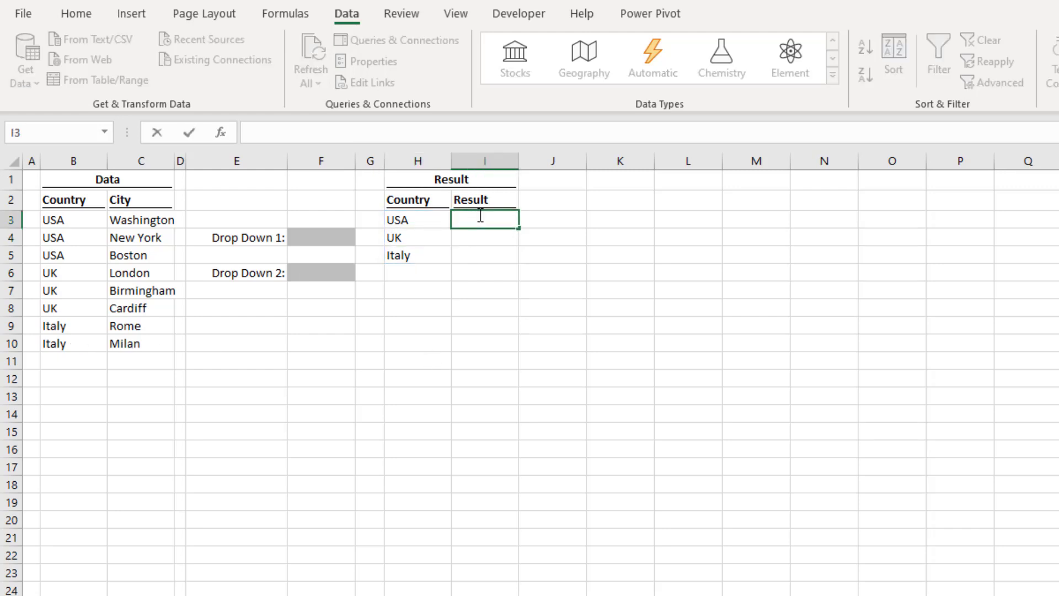
pyautogui.write('=')
pyautogui.write('FILTER(')
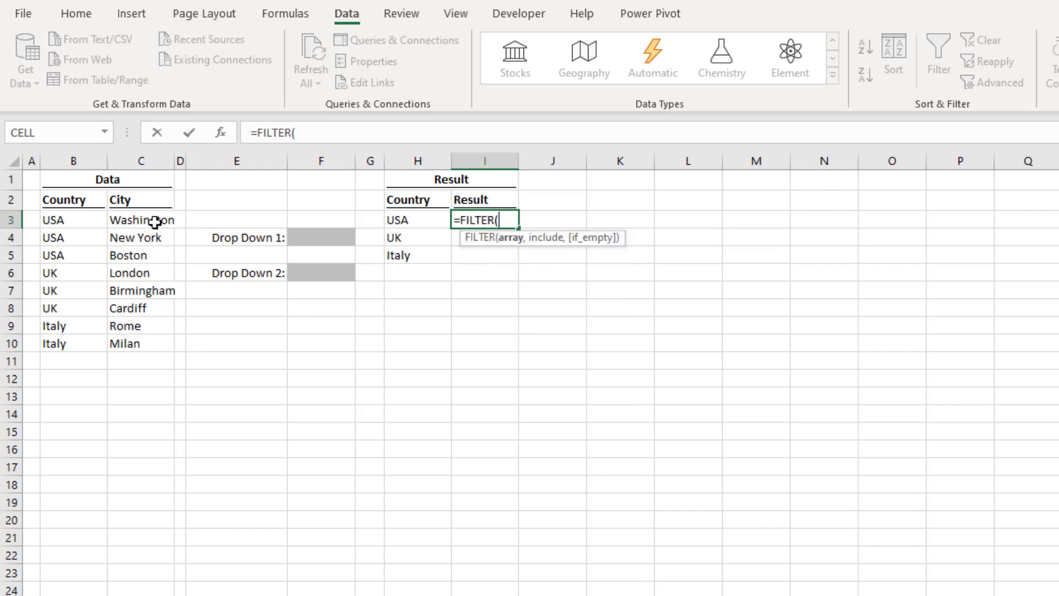
pyautogui.moveTo(141, 219); pyautogui.dragTo(152, 344)
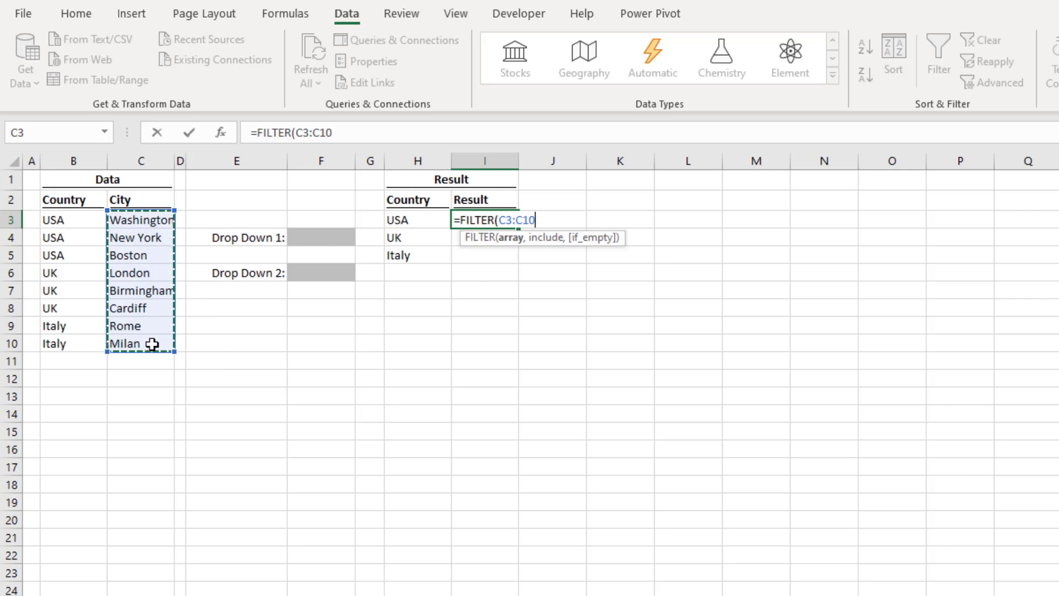
pyautogui.write(',')
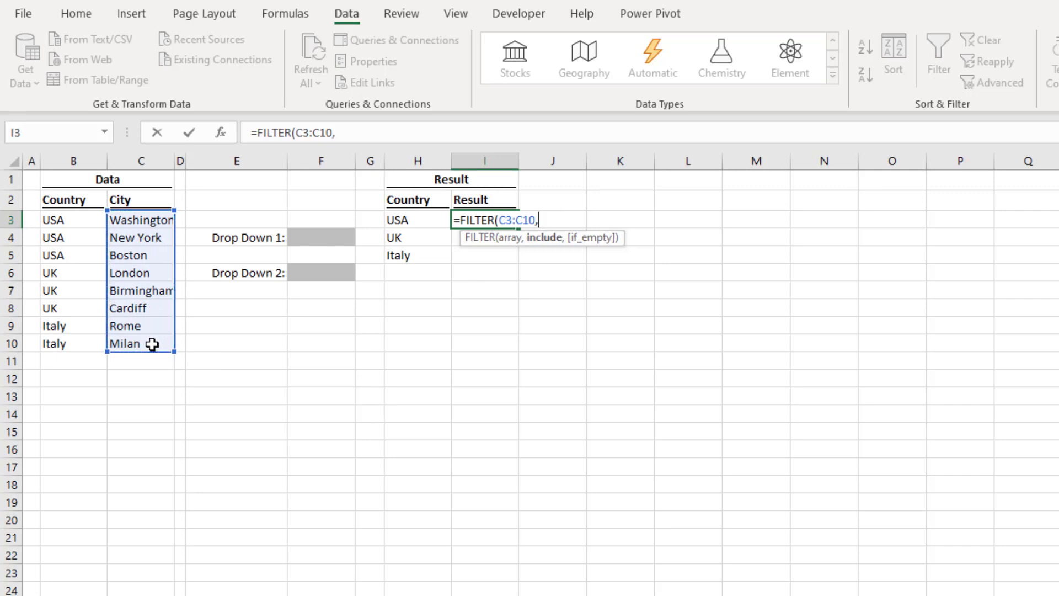
pyautogui.click(73, 222)
pyautogui.moveTo(72, 221); pyautogui.dragTo(70, 344)
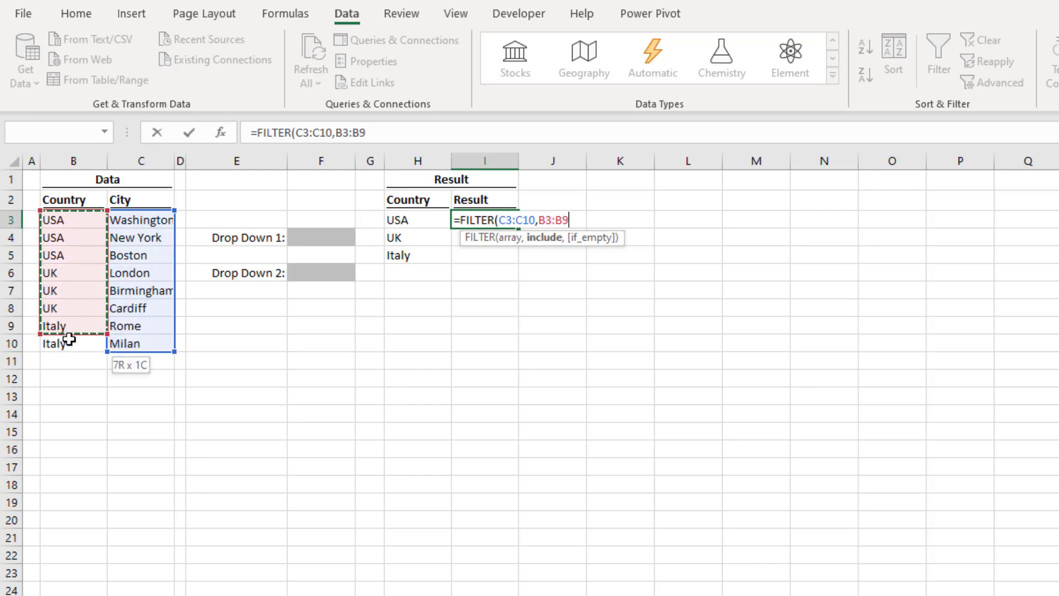
pyautogui.write('=')
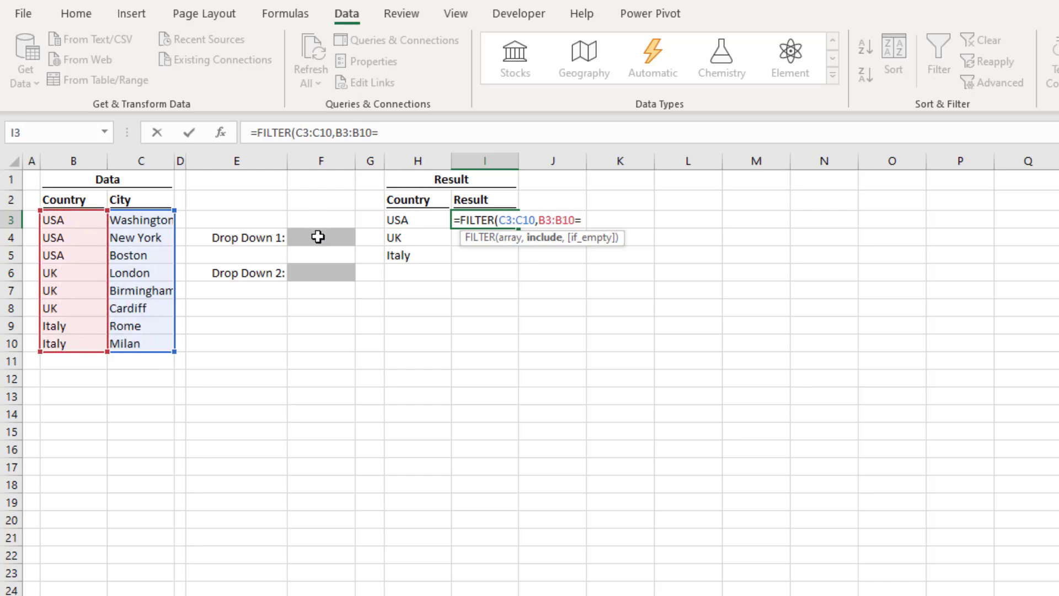
pyautogui.click(318, 238)
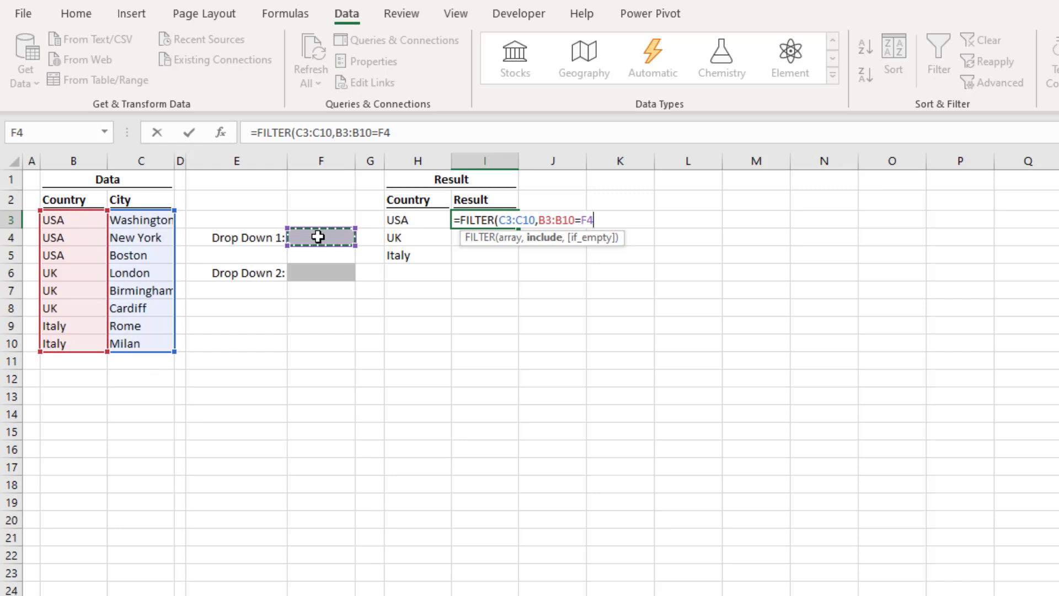
pyautogui.write(')')
pyautogui.press('Return')
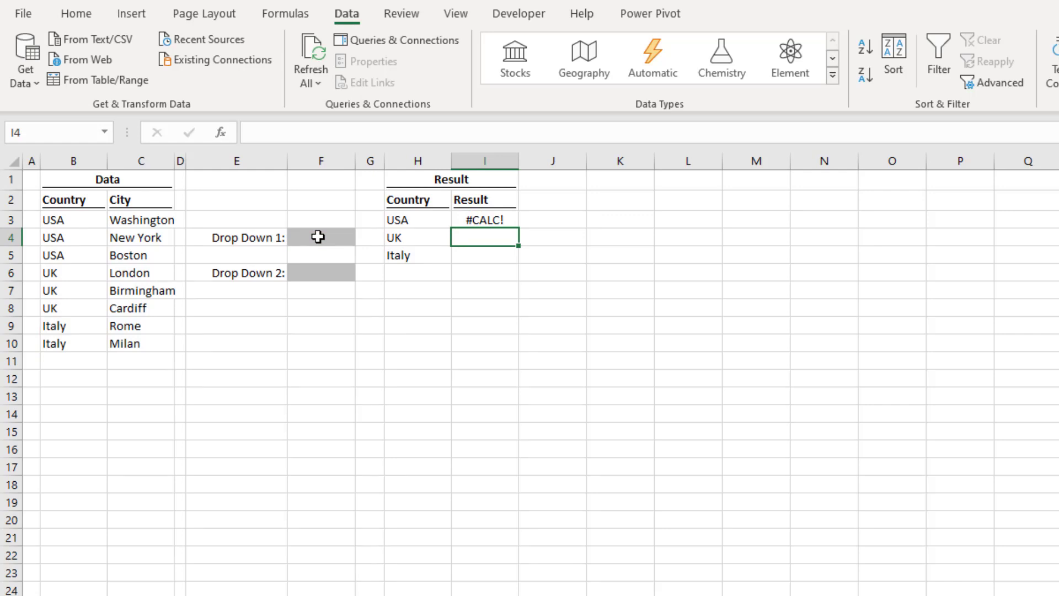
# Add list data validation to F4 sourced from the unique country list.
pyautogui.click(318, 236)
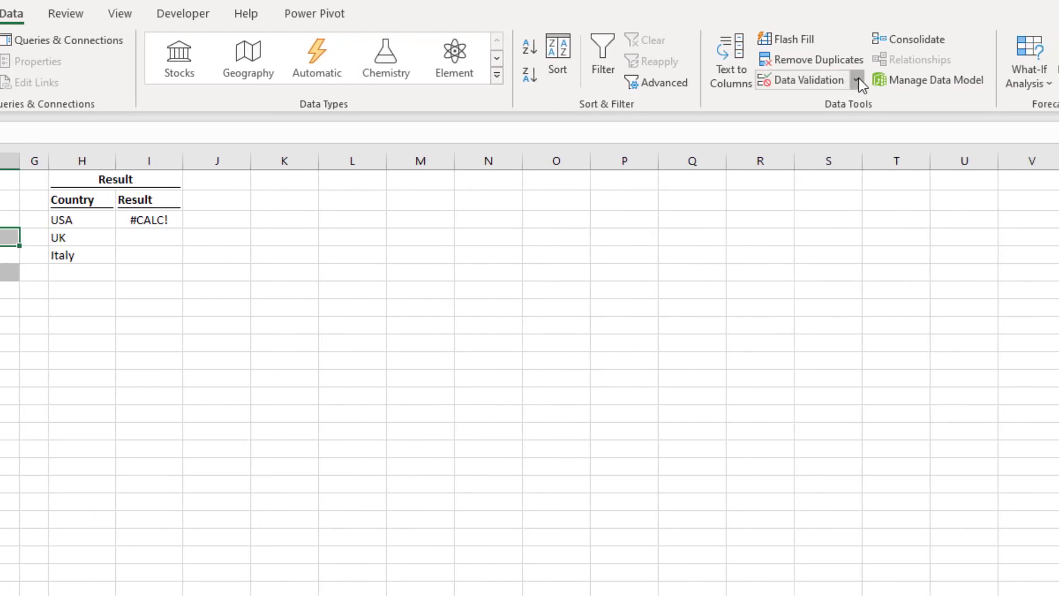
pyautogui.click(853, 79)
pyautogui.click(828, 104)
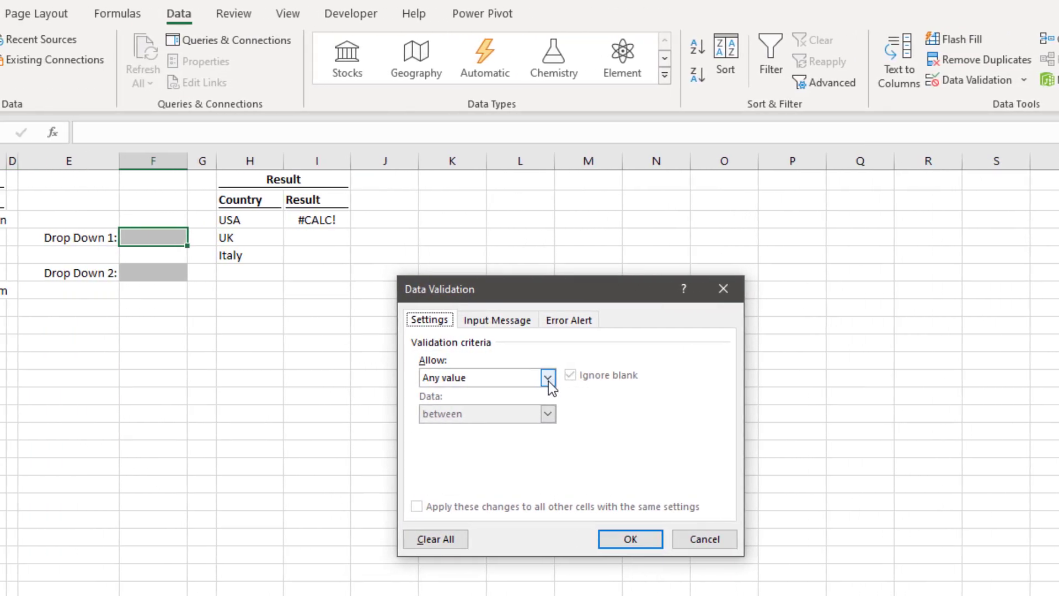
pyautogui.click(545, 378)
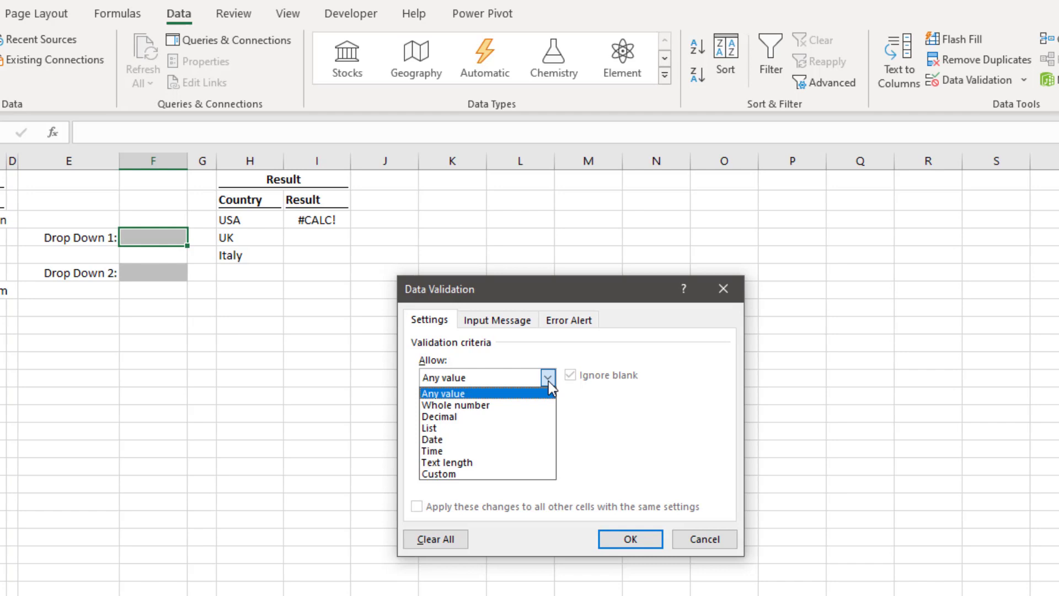
pyautogui.click(495, 429)
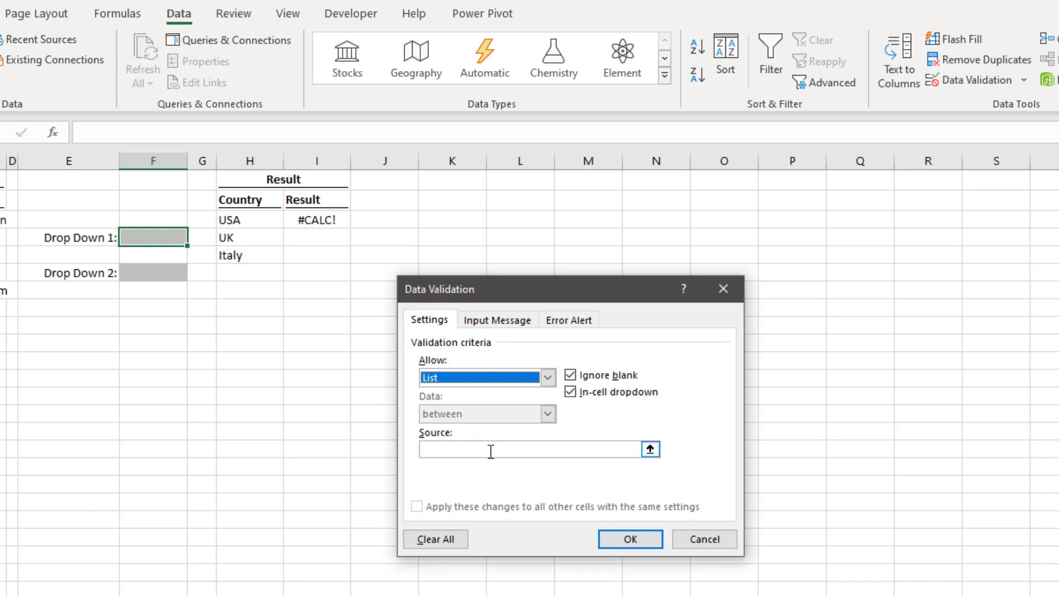
pyautogui.click(489, 451)
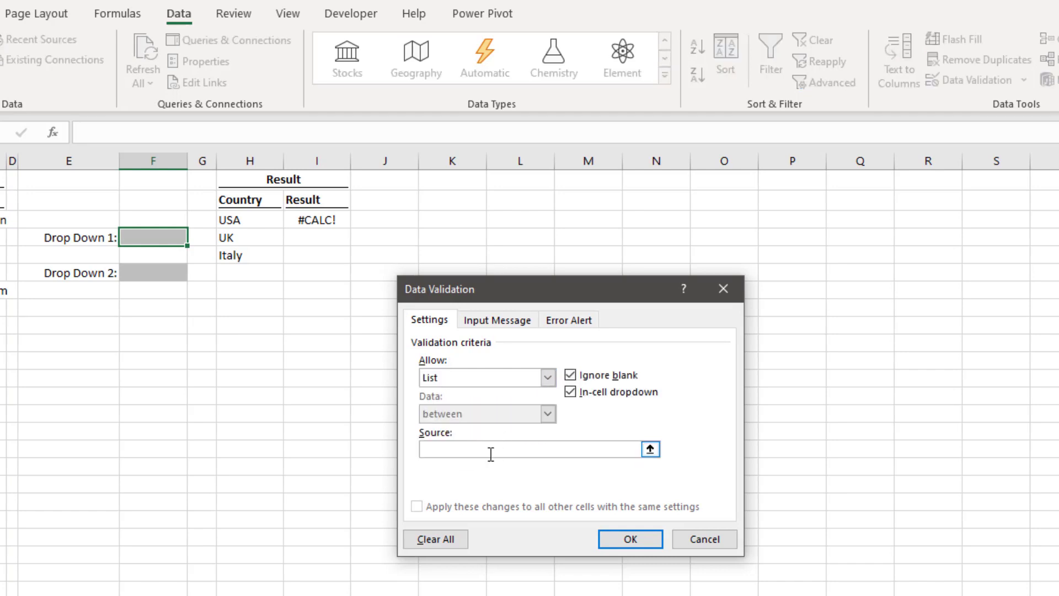
pyautogui.click(252, 220)
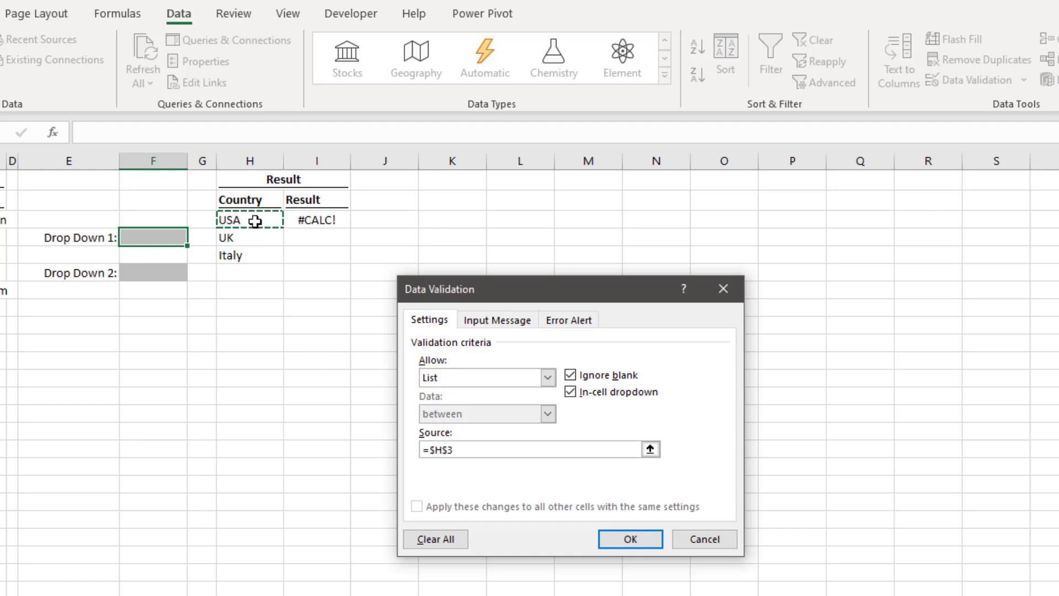
pyautogui.write('#')
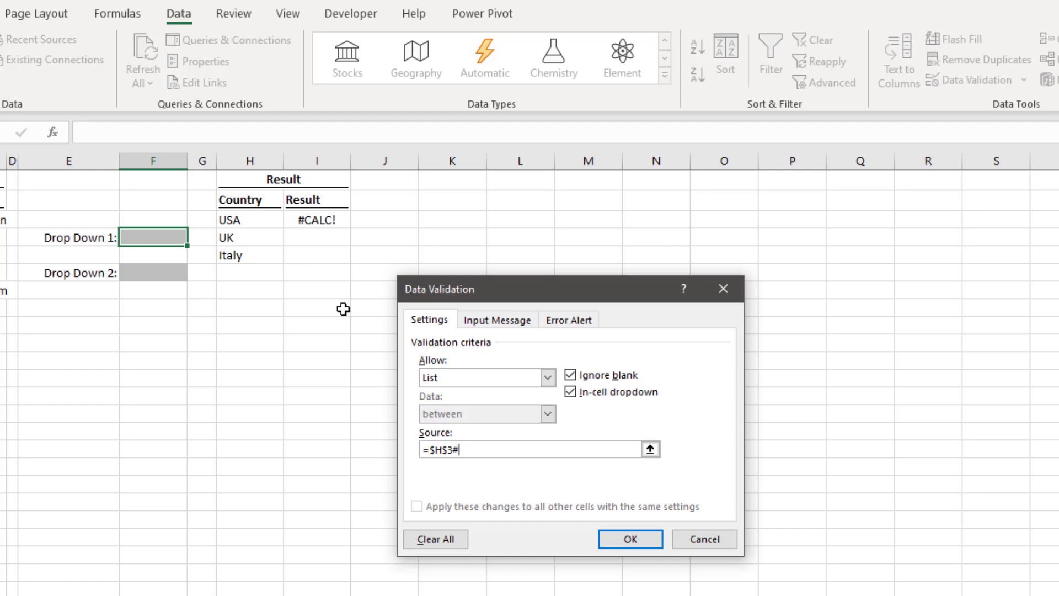
pyautogui.click(631, 539)
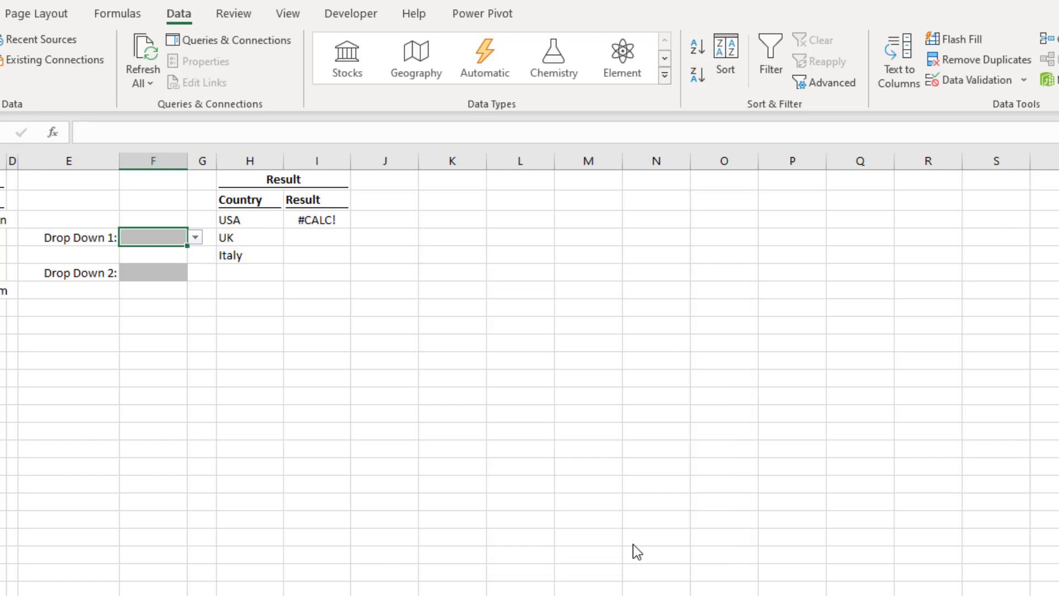
# Try UK and USA in Drop Down 1, then settle on Italy so Rome and Milan are listed.
pyautogui.click(196, 238)
pyautogui.click(186, 265)
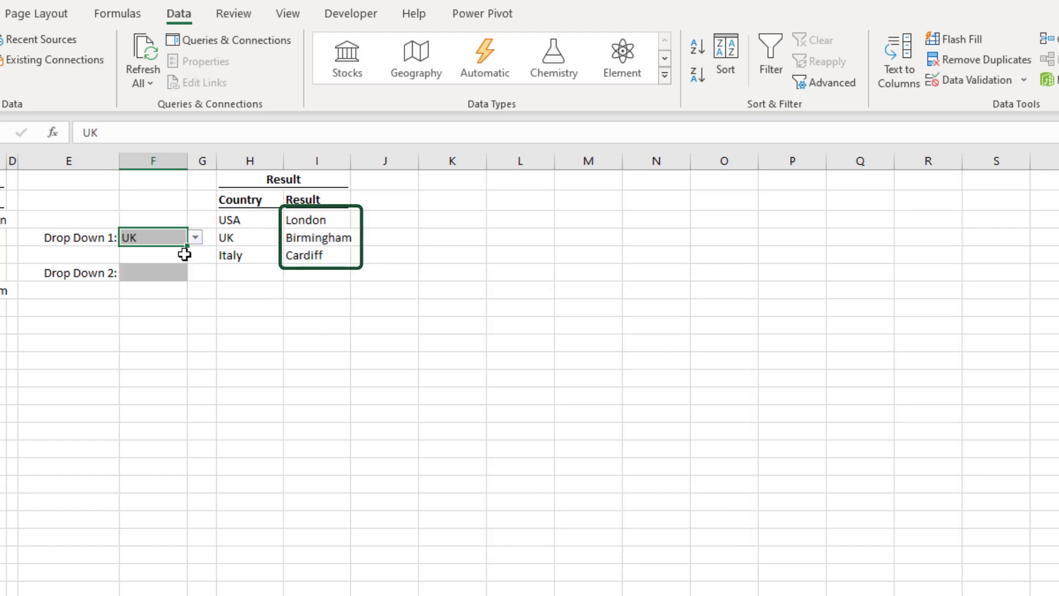
pyautogui.click(196, 237)
pyautogui.click(152, 248)
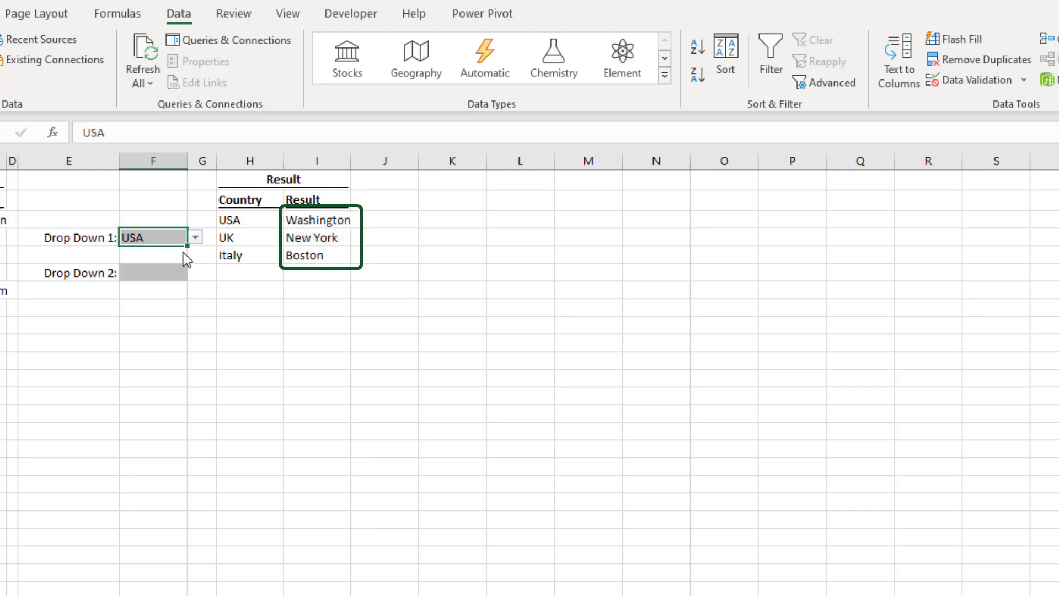
pyautogui.click(195, 237)
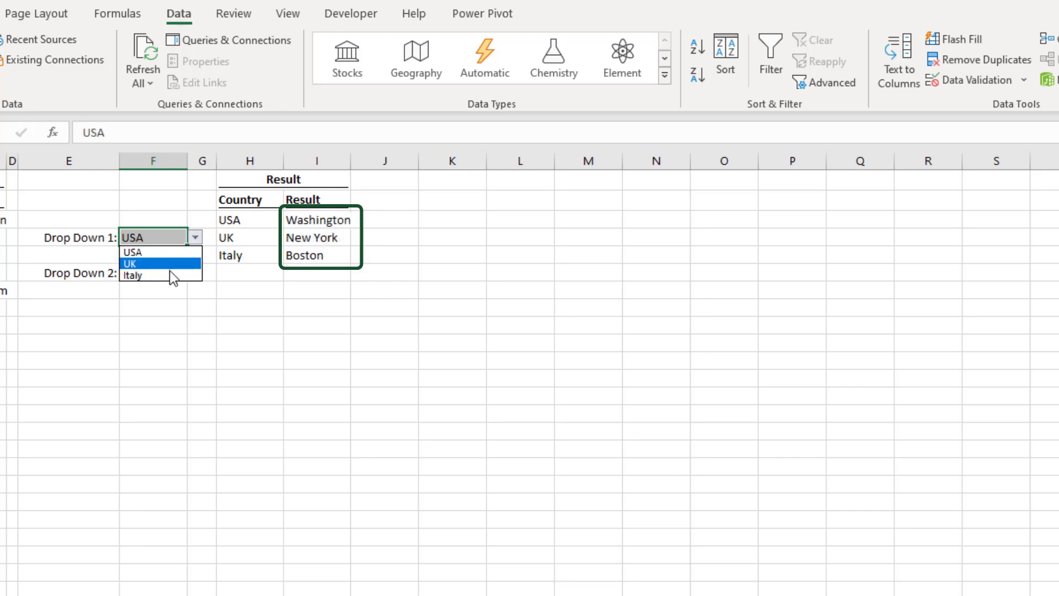
pyautogui.click(141, 248)
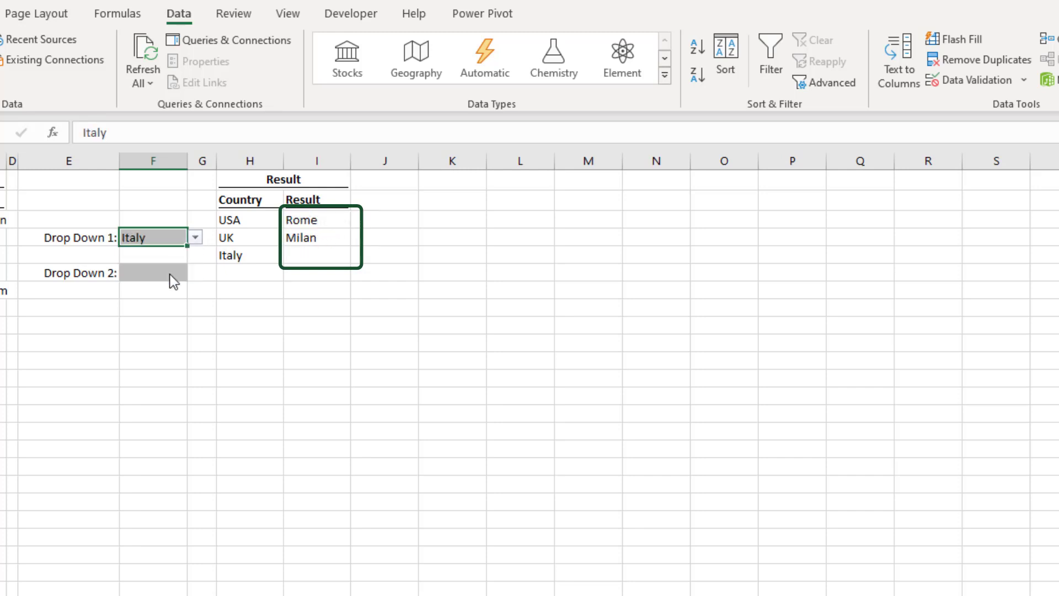
pyautogui.click(170, 273)
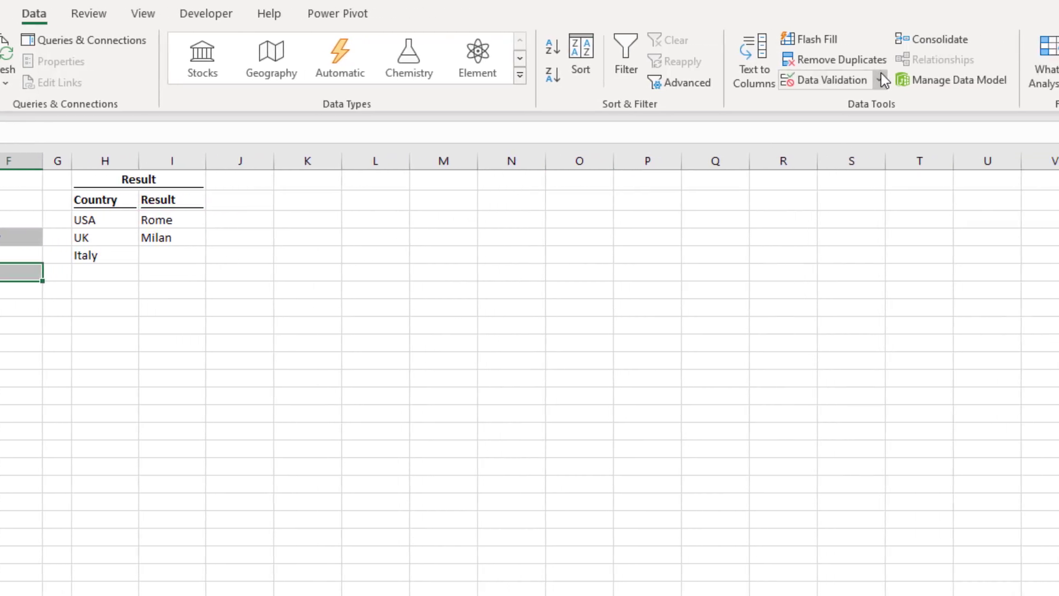
# Add list data validation to F6 with source =$I$3# for the filtered cities.
pyautogui.click(882, 79)
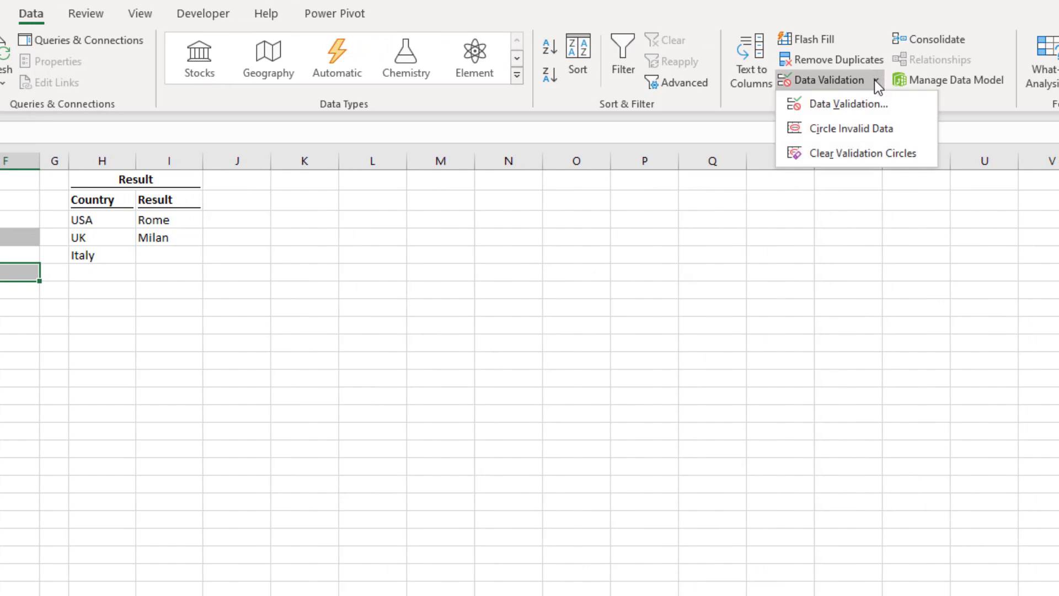
pyautogui.click(844, 104)
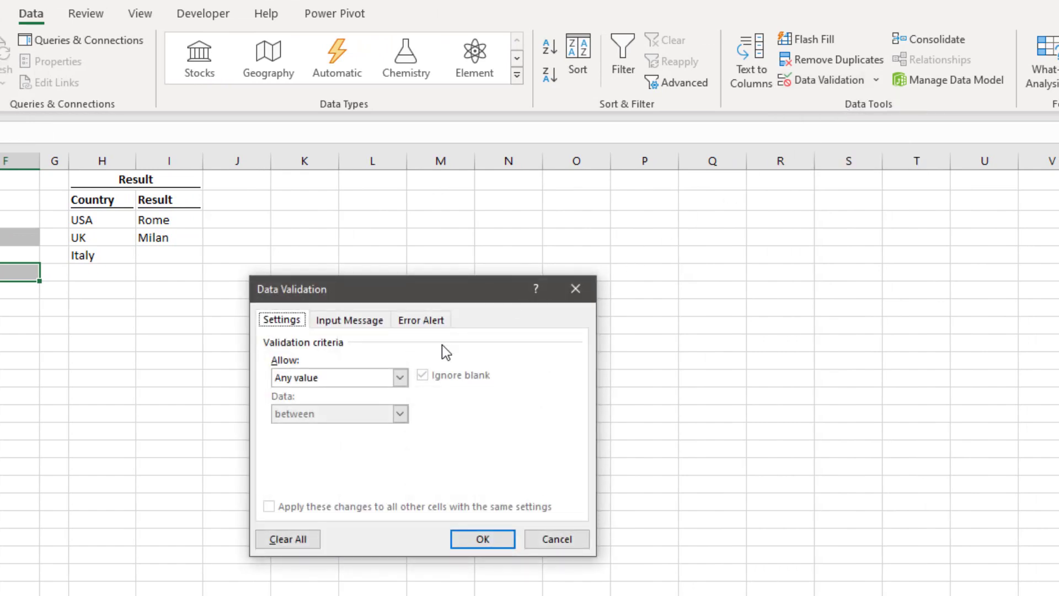
pyautogui.click(399, 378)
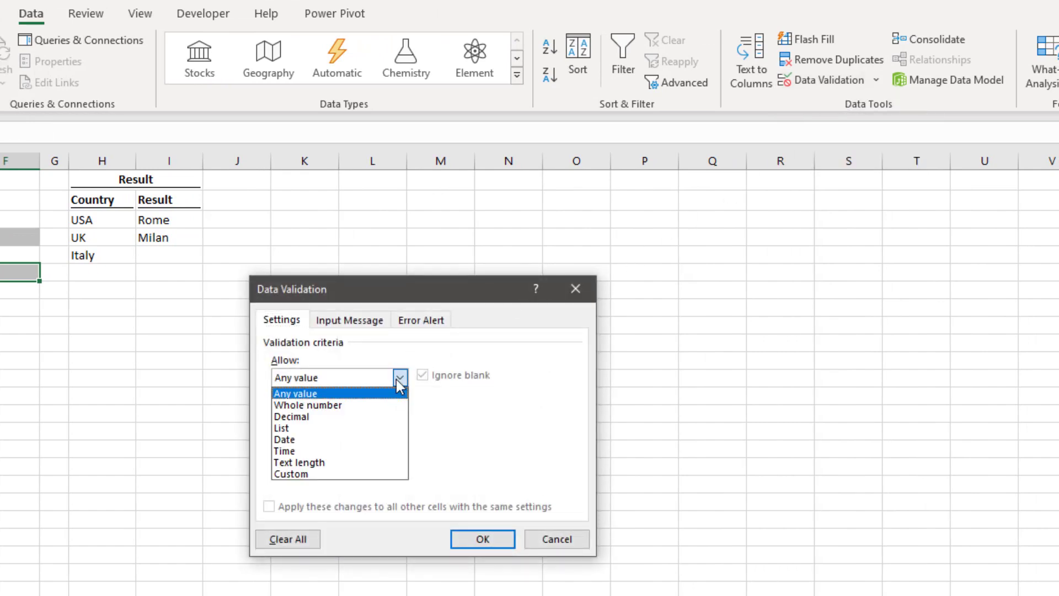
pyautogui.click(352, 428)
pyautogui.click(353, 448)
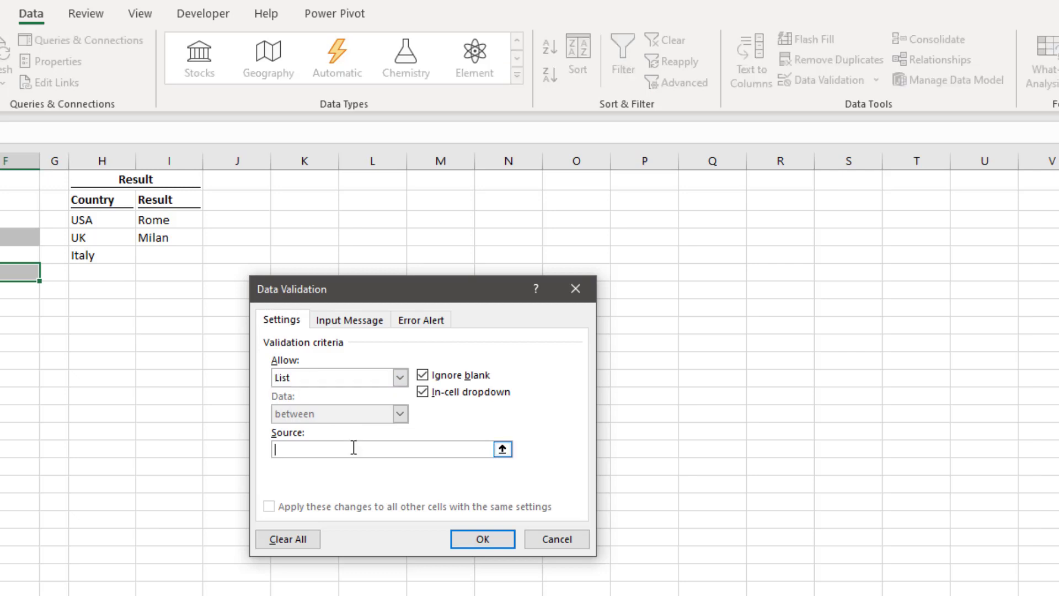
pyautogui.click(170, 220)
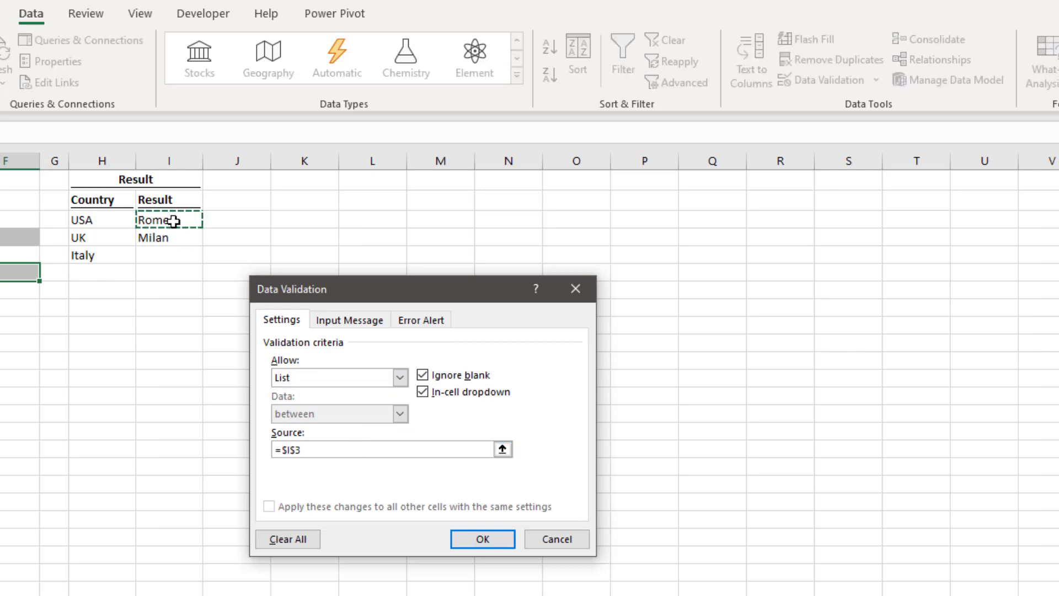
pyautogui.write('#')
pyautogui.click(483, 539)
pyautogui.hscroll(-5, 414, 332)
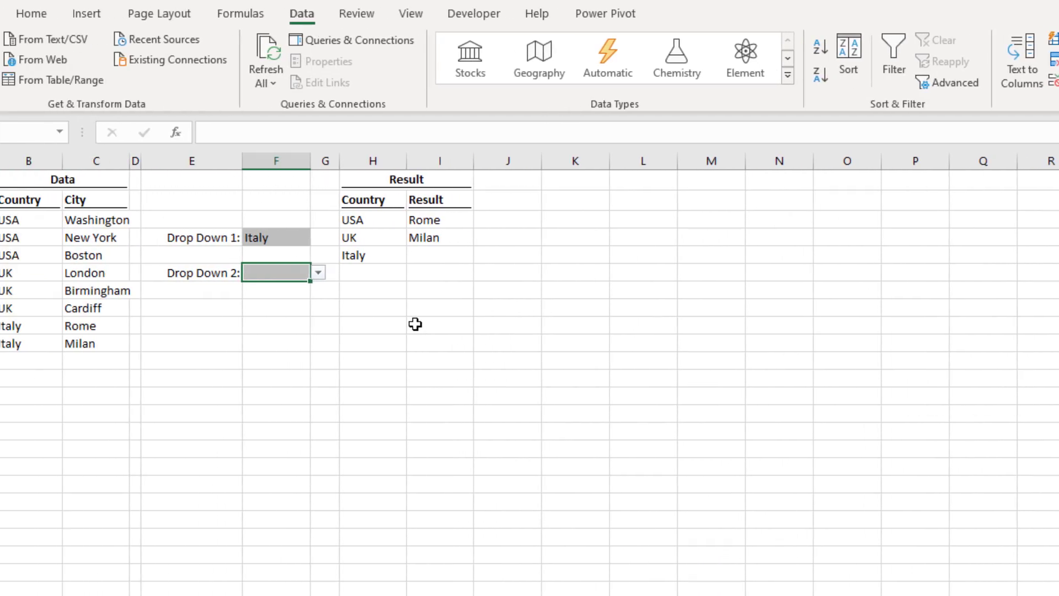
# Test Drop Down 2 by choosing Rome, then switch Drop Down 1 to USA and check its cities.
pyautogui.click(364, 274)
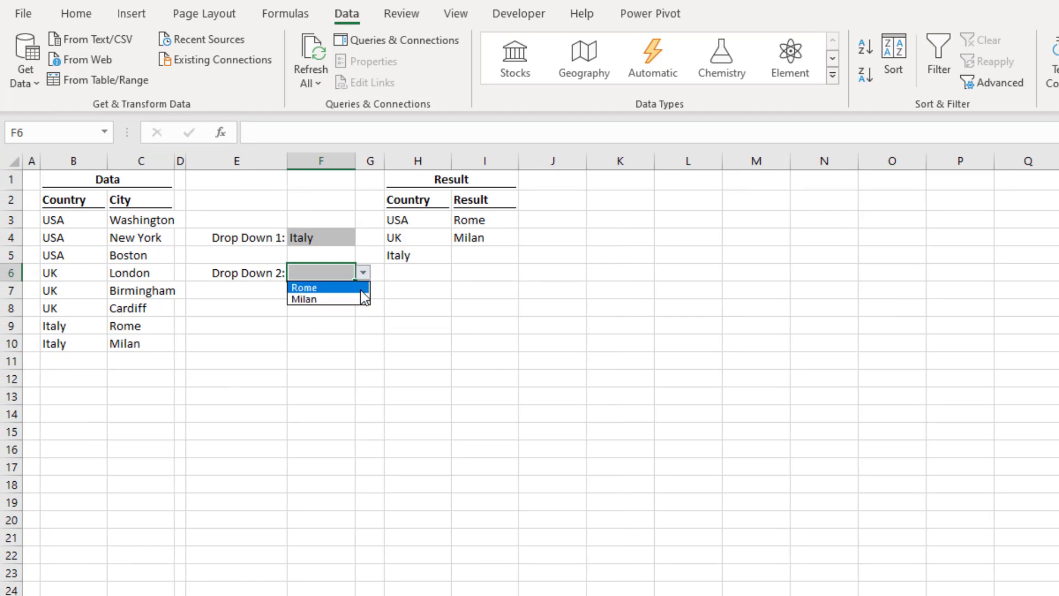
pyautogui.click(324, 287)
pyautogui.click(322, 238)
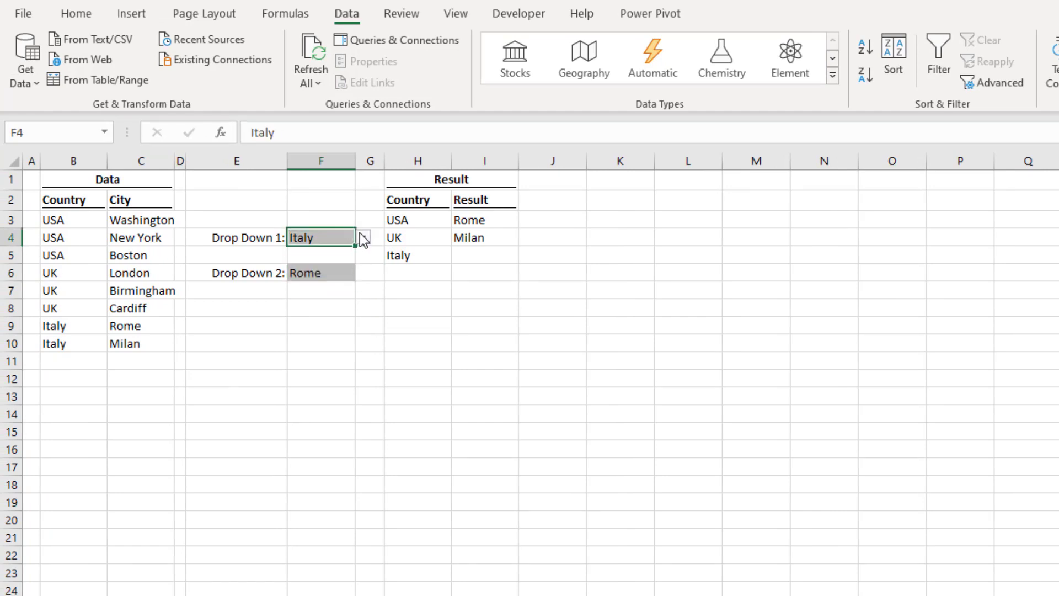
pyautogui.click(363, 239)
pyautogui.click(300, 252)
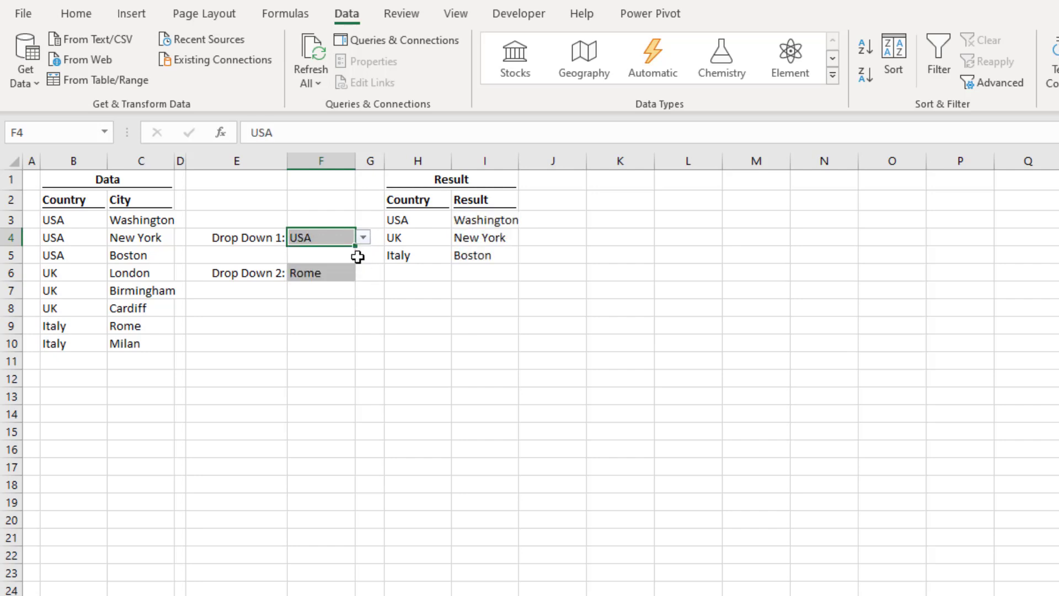
pyautogui.click(322, 273)
pyautogui.click(364, 274)
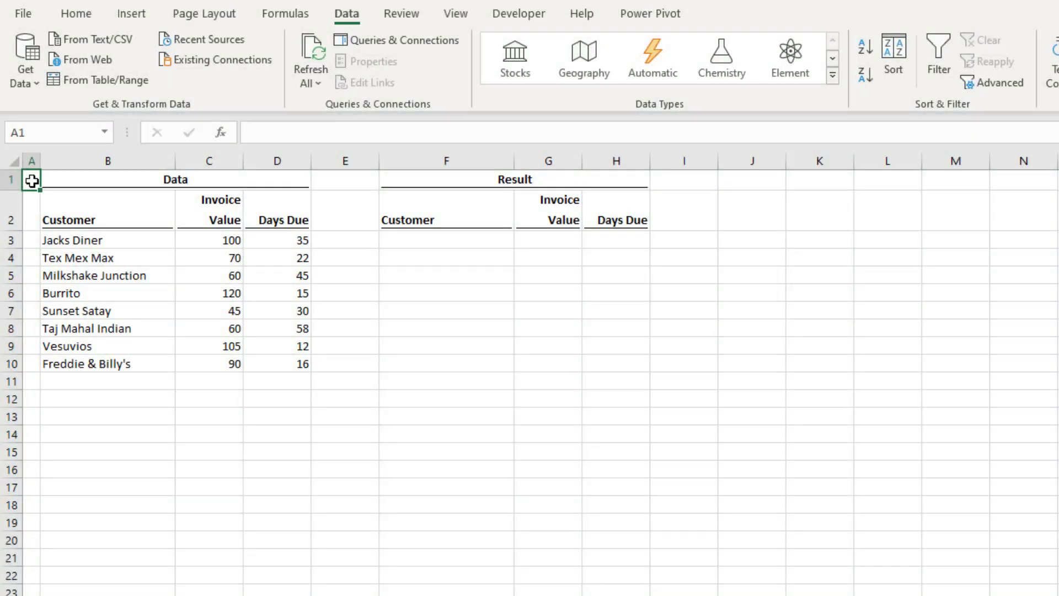
# Enter =FILTER(B3:D10,D3:D10<=30) in F3 to list invoices due within 30 days.
pyautogui.click(418, 242)
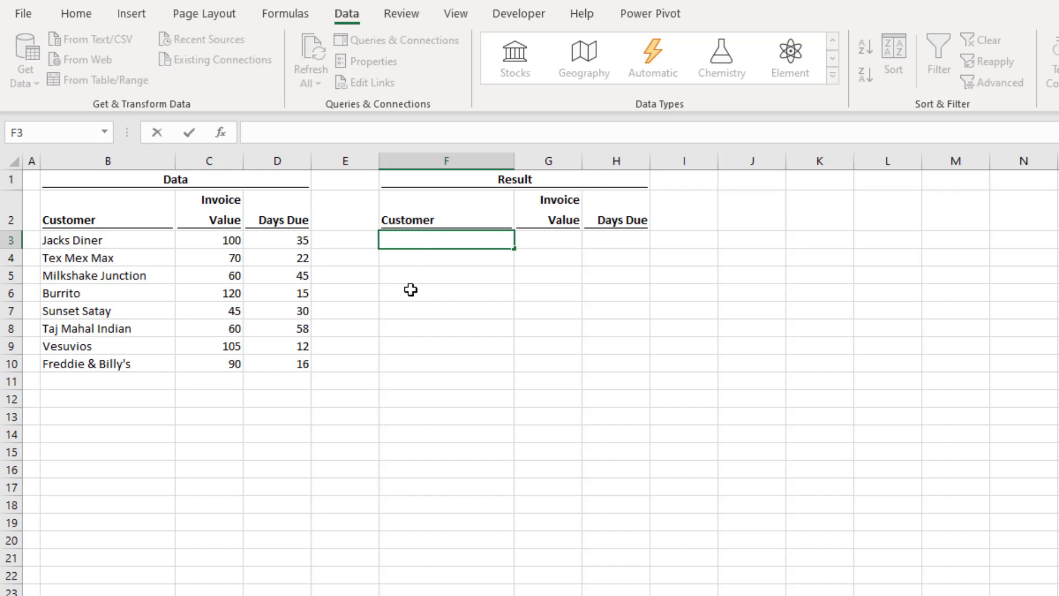
pyautogui.write('=FIL')
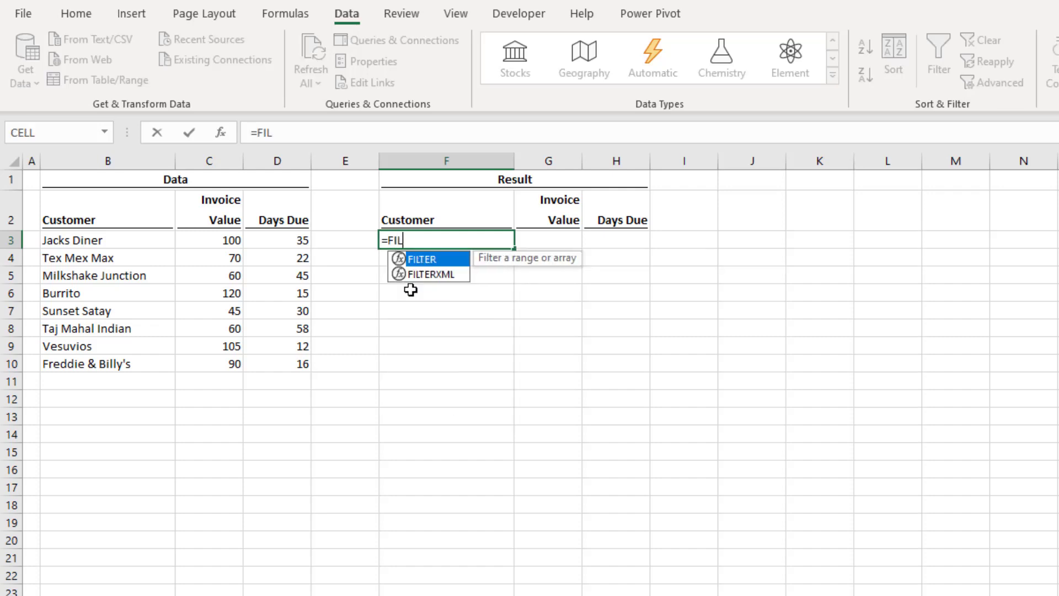
pyautogui.write('TER(')
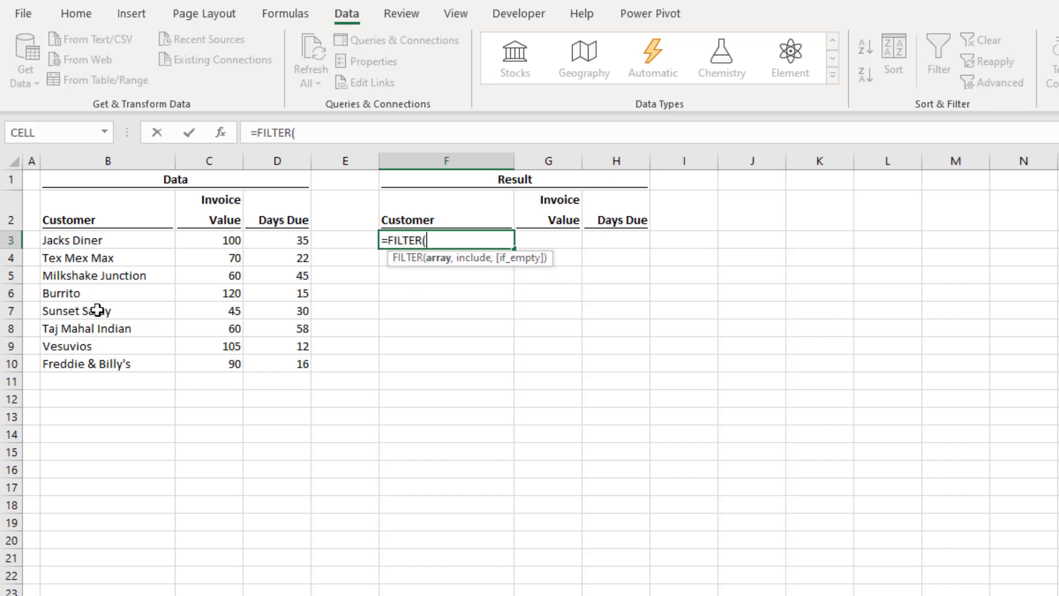
pyautogui.moveTo(110, 241); pyautogui.dragTo(283, 363)
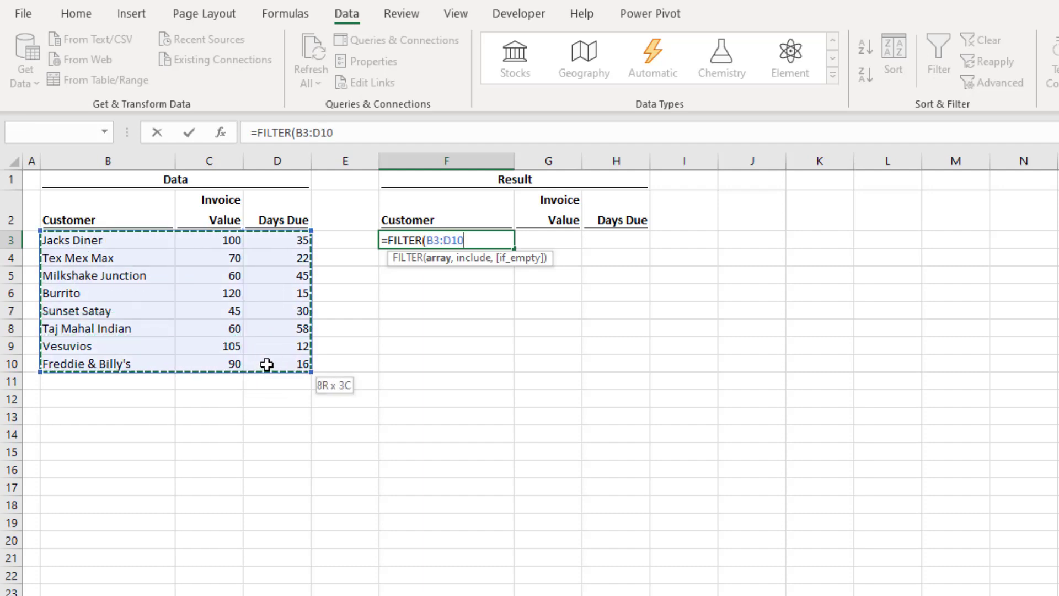
pyautogui.write(',')
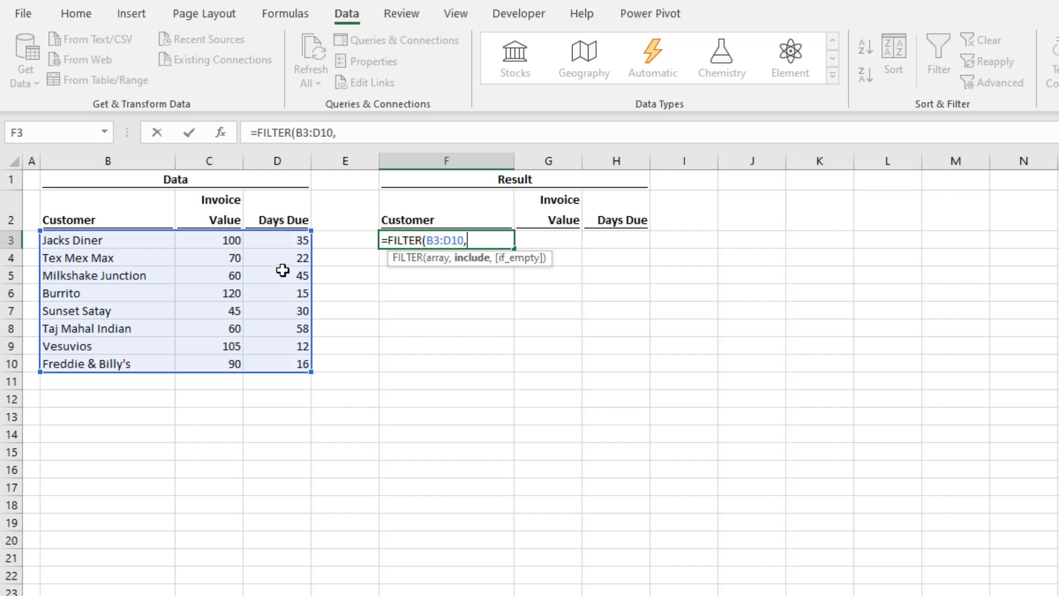
pyautogui.click(294, 240)
pyautogui.moveTo(294, 240); pyautogui.dragTo(294, 364)
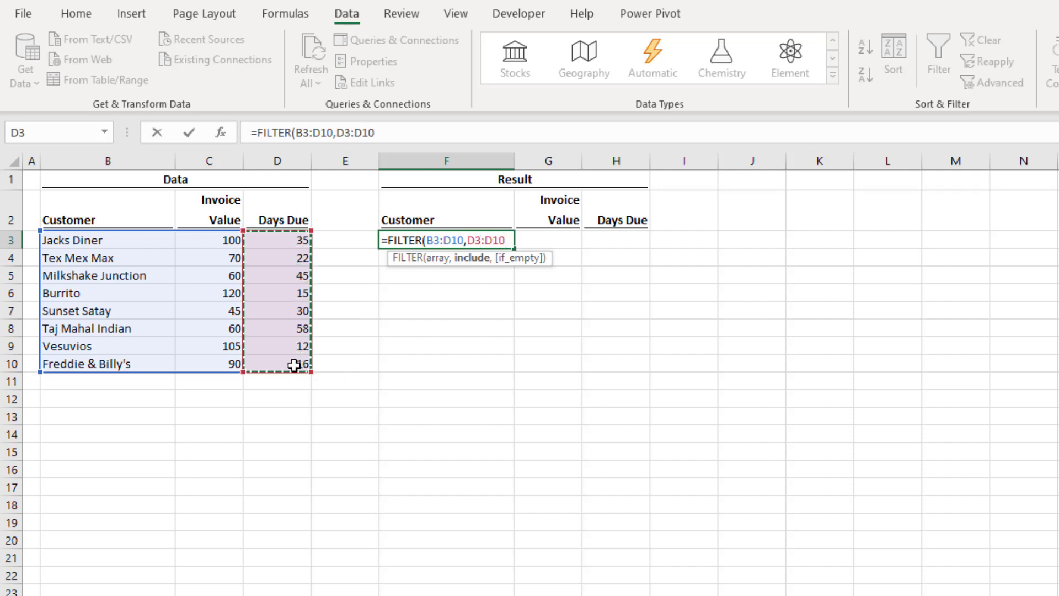
pyautogui.write('<=30')
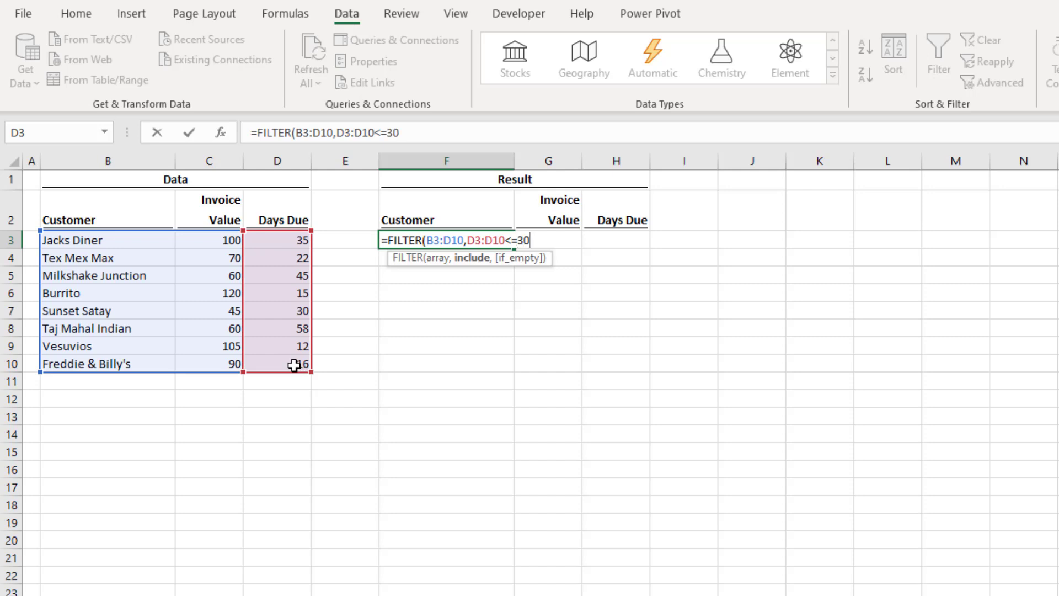
pyautogui.write(')')
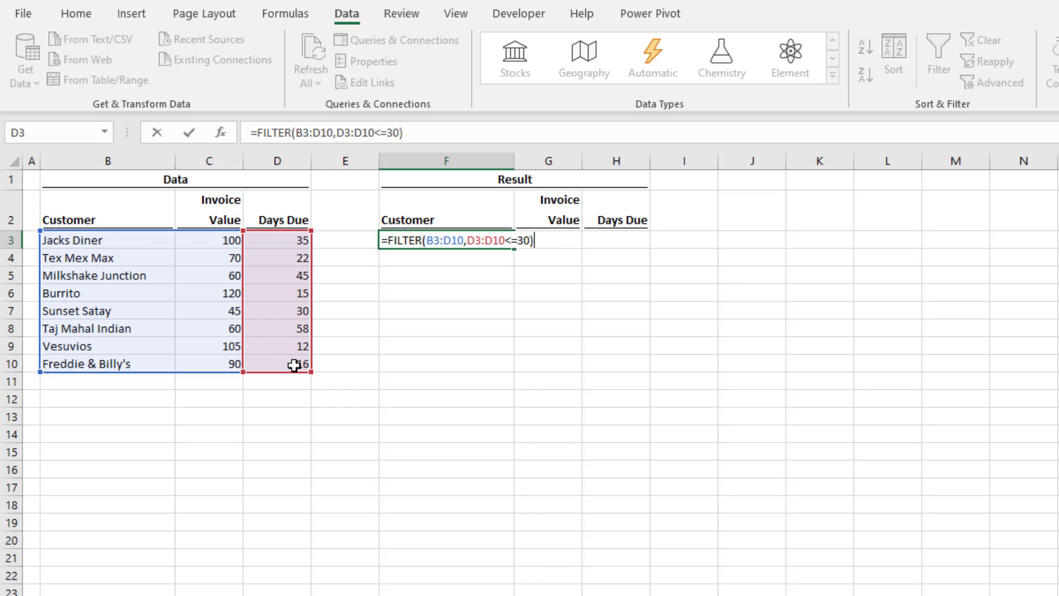
pyautogui.press('Return')
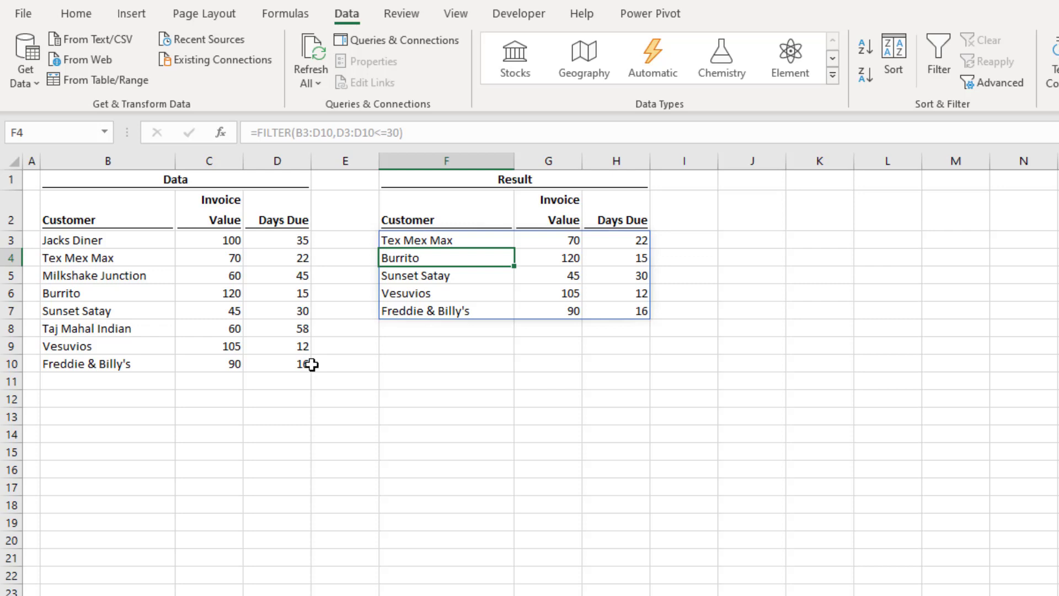
pyautogui.click(419, 240)
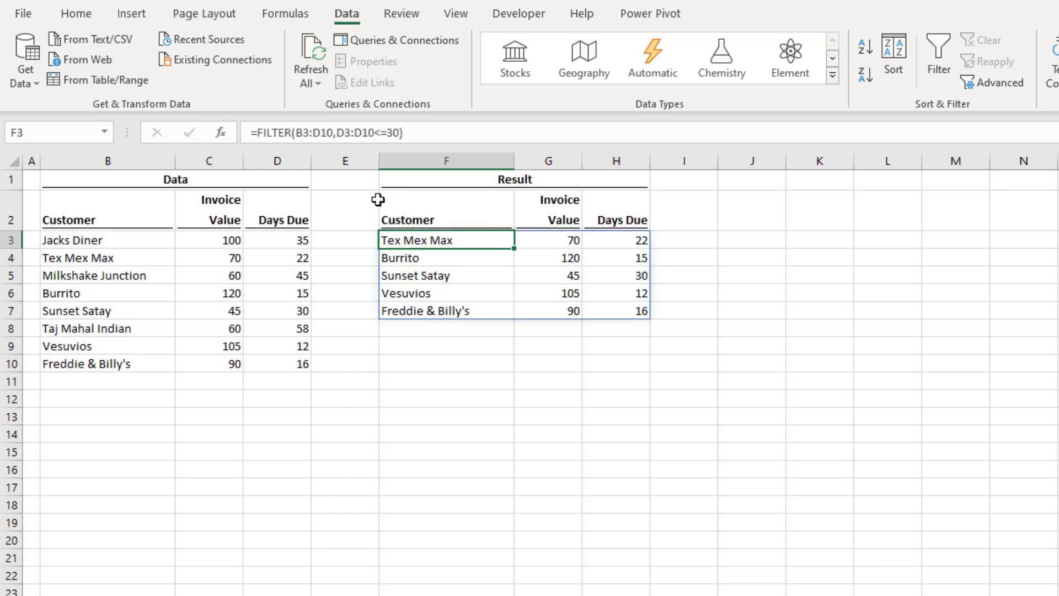
# Wrap the FILTER formula in SORT( ) so the results order alphabetically by customer.
pyautogui.click(257, 133)
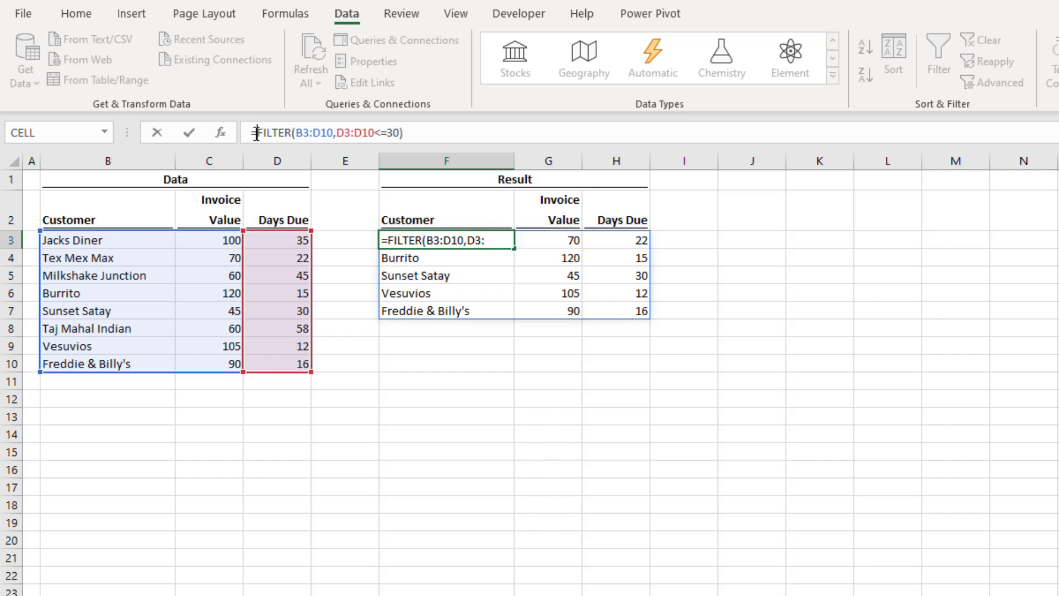
pyautogui.write('SORT(')
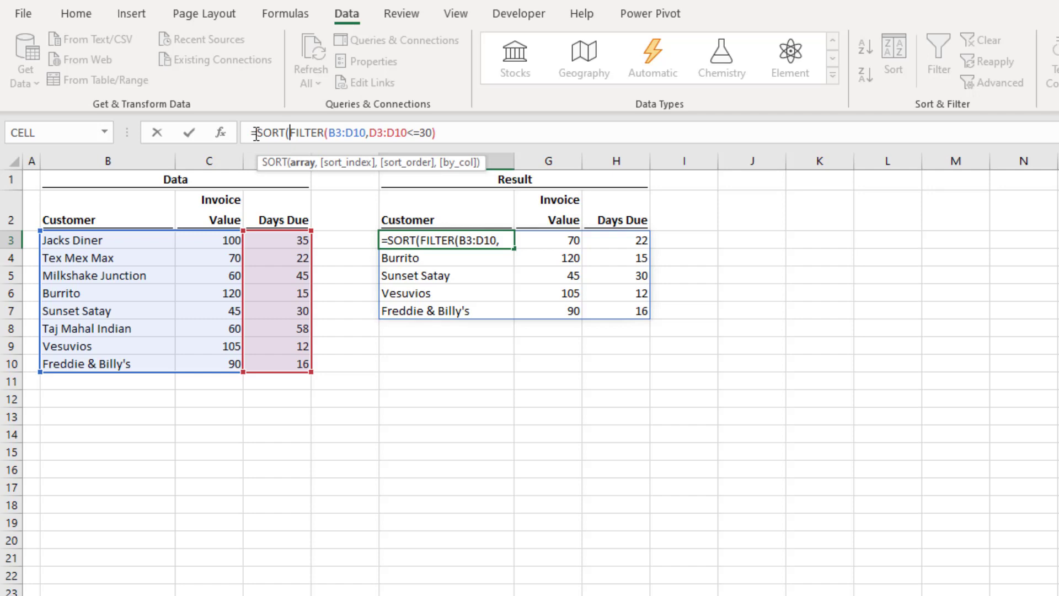
pyautogui.click(457, 135)
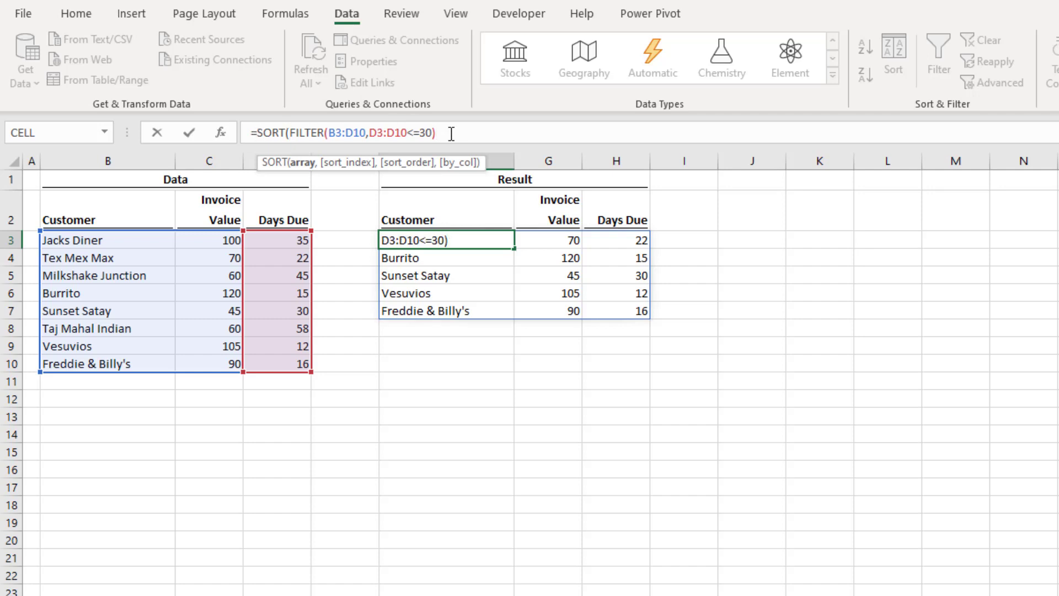
pyautogui.write(')')
pyautogui.press('Return')
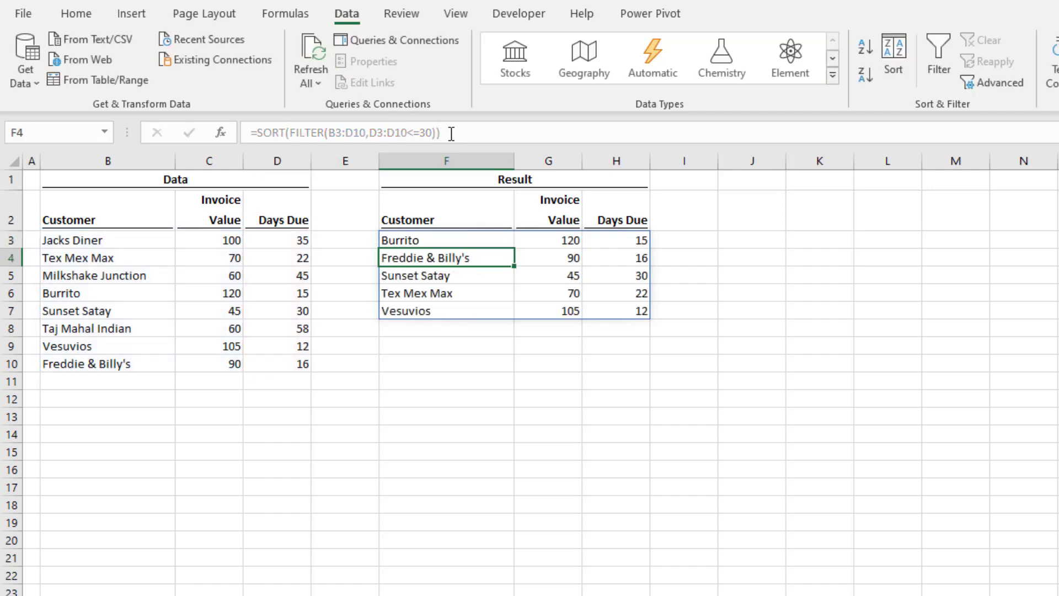